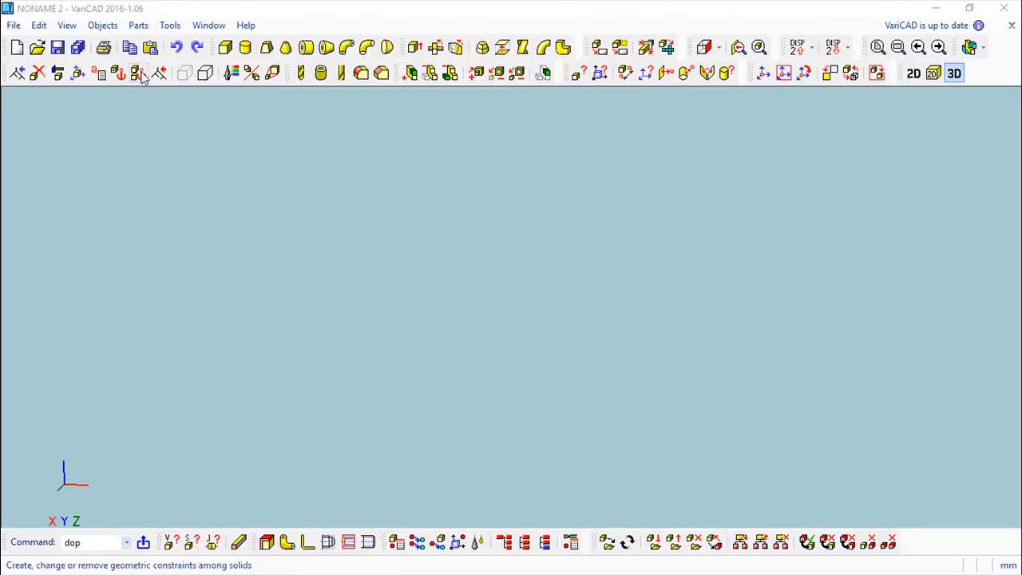
Open the definition of new parameters and review the available parameter types.
left_click(99, 73)
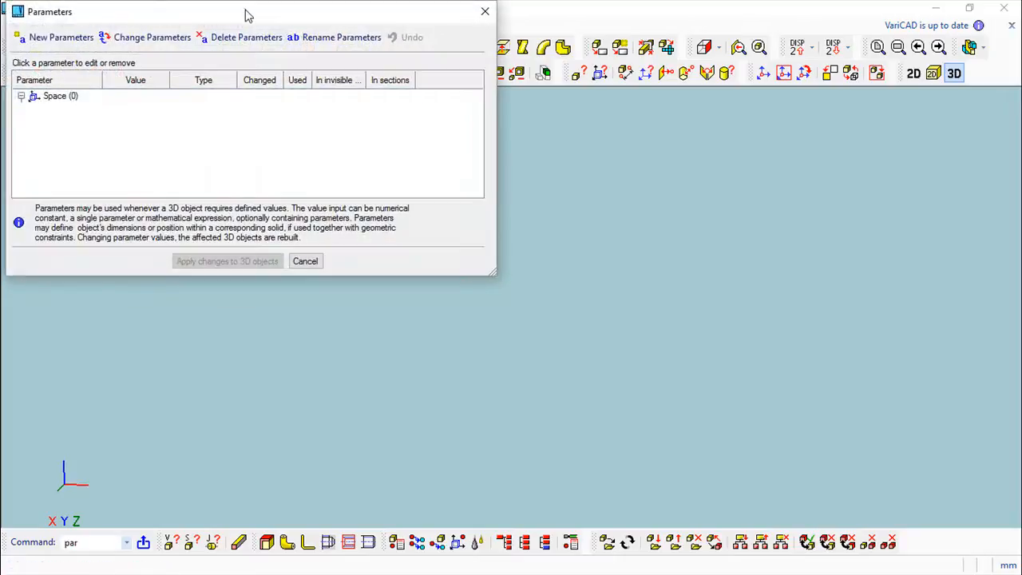
left_click_drag(250, 13, 428, 112)
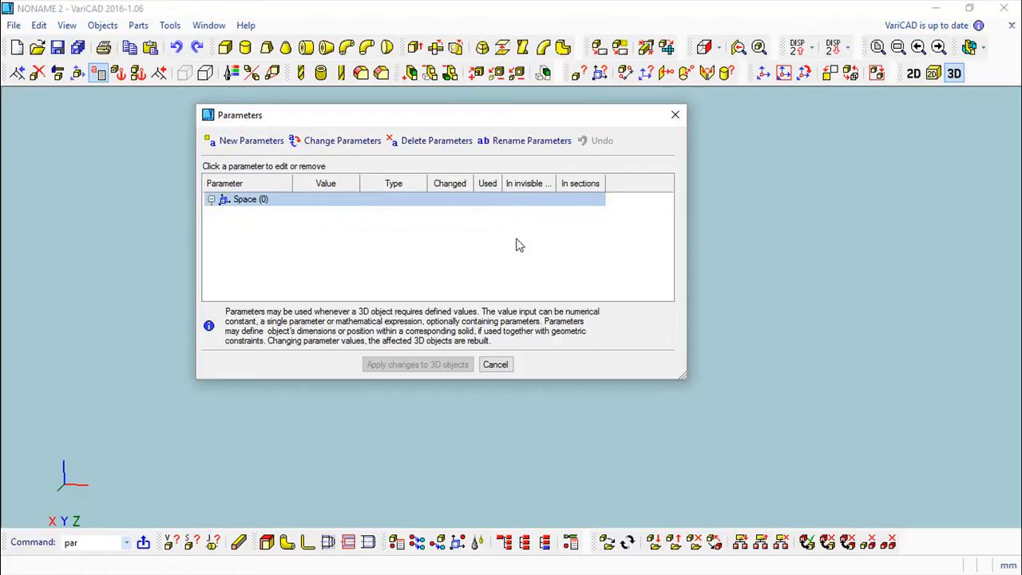
left_click(246, 146)
left_click_drag(391, 135, 642, 149)
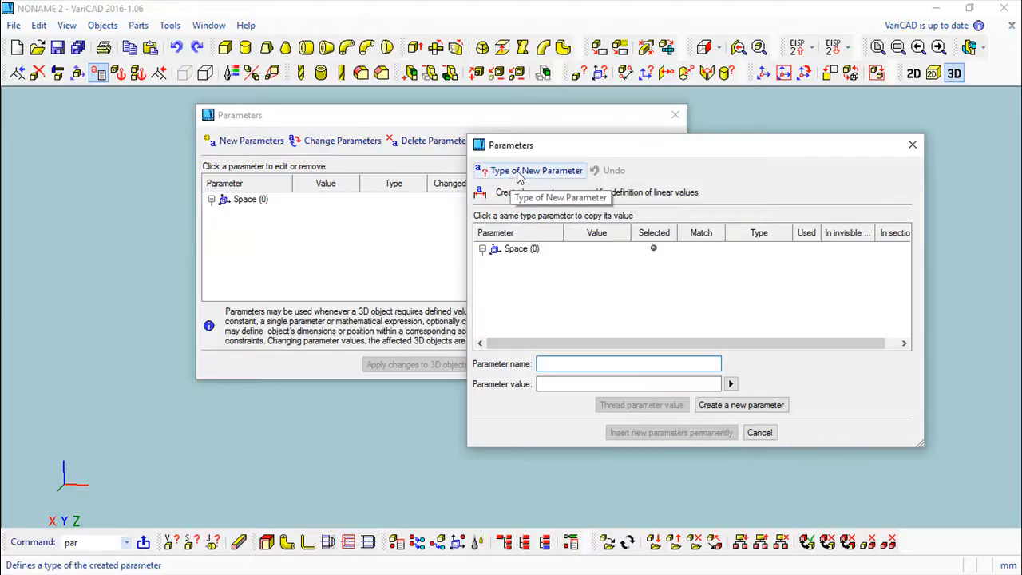
left_click(519, 174)
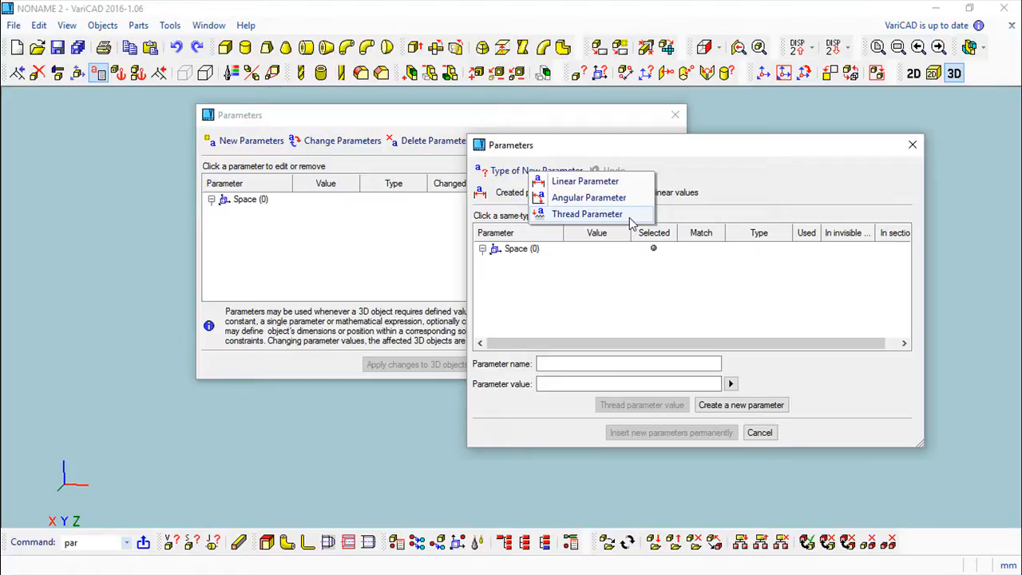
left_click(702, 151)
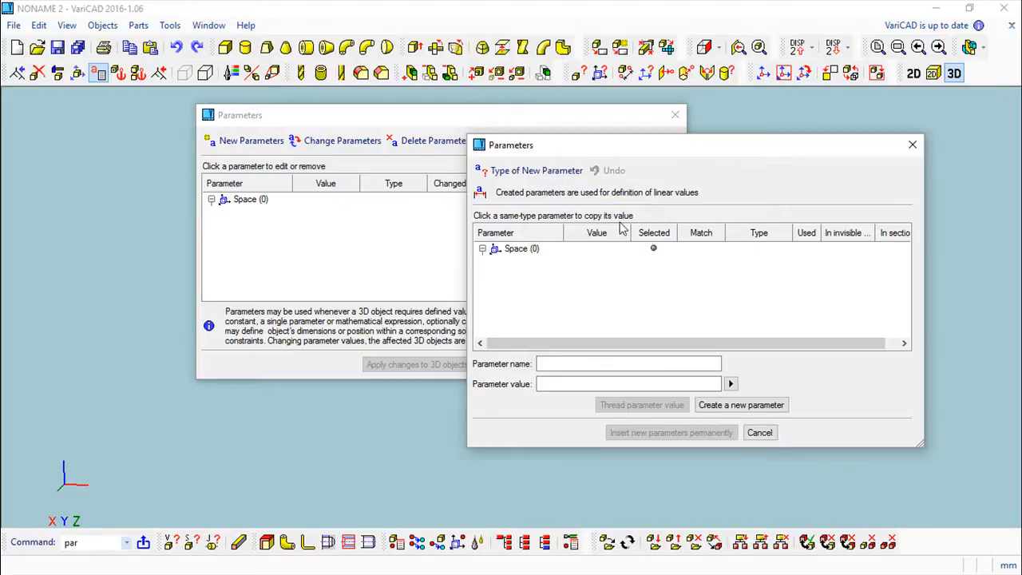
left_click(627, 249)
left_click(566, 364)
Create a linear parameter named a with a value of 100.
left_click(527, 170)
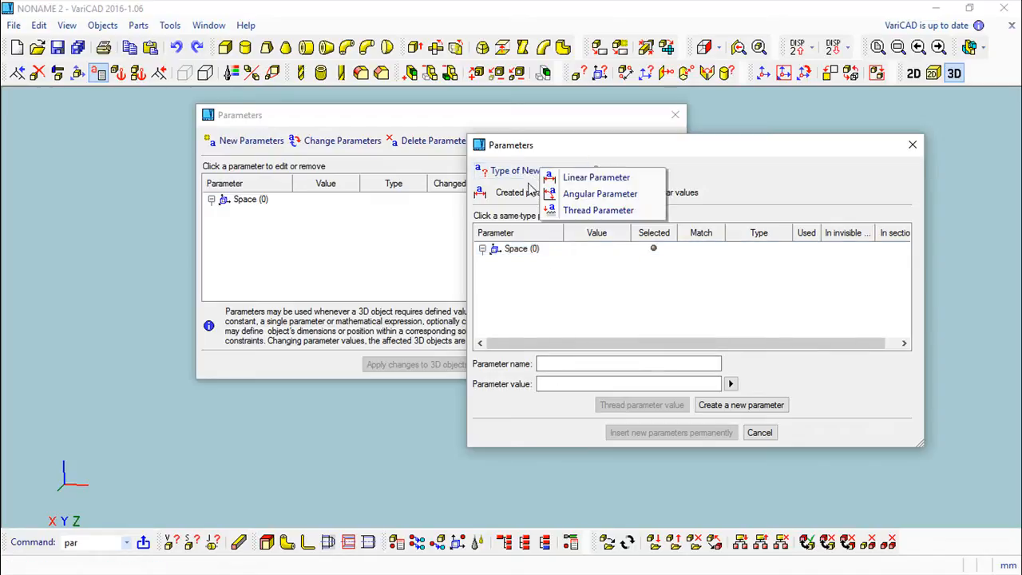
left_click(575, 178)
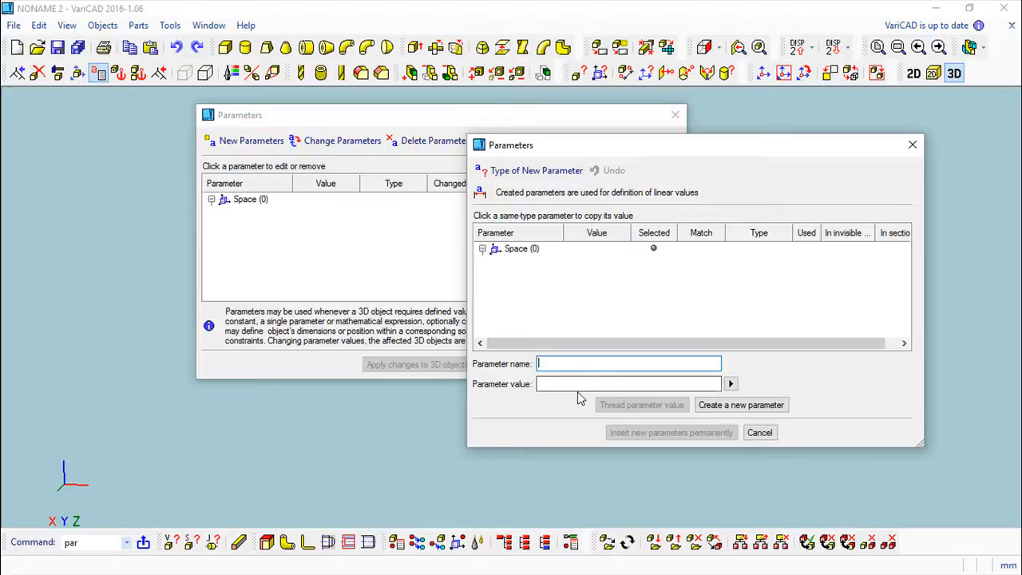
type("a")
left_click(557, 384)
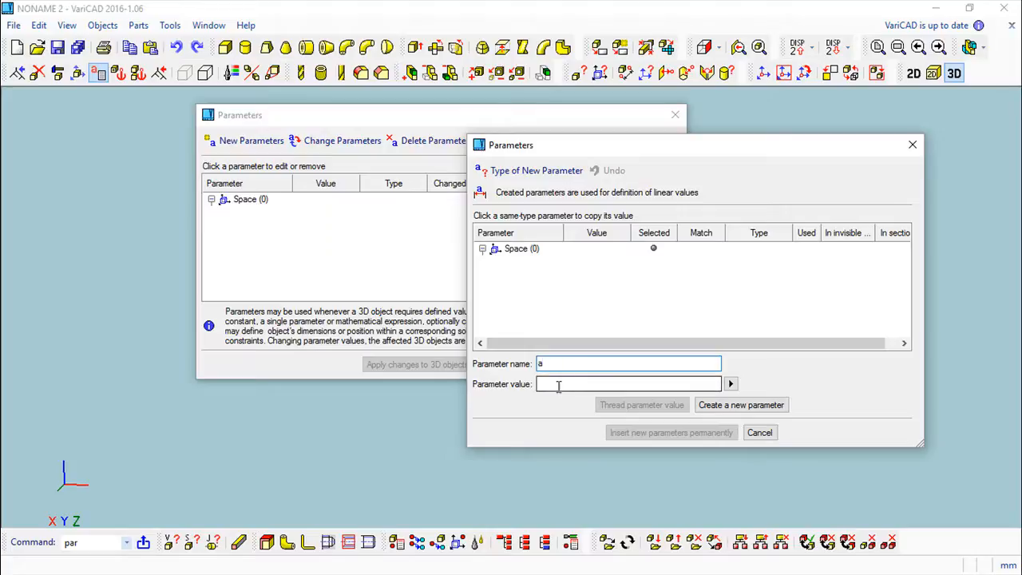
type("100")
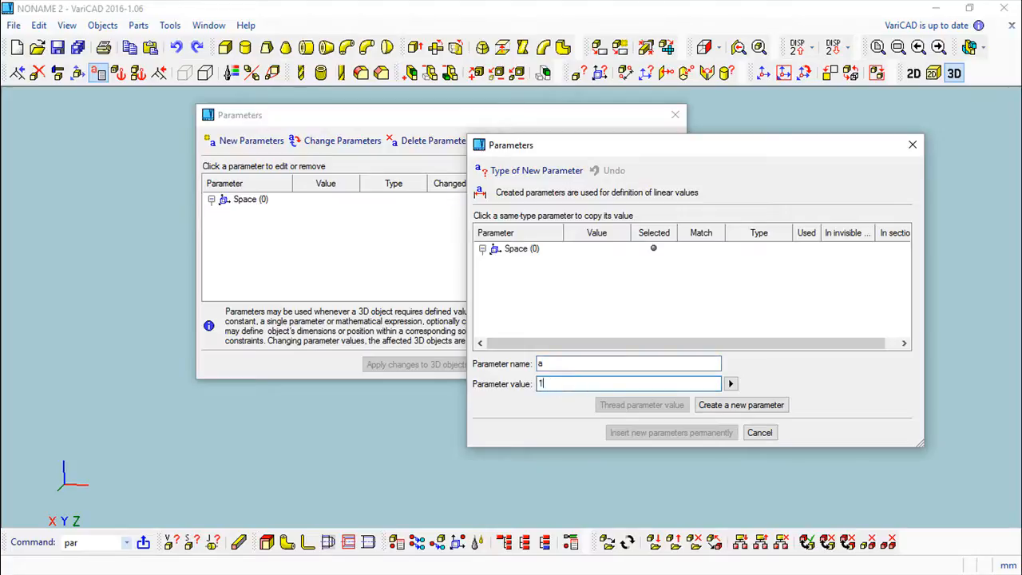
left_click(762, 405)
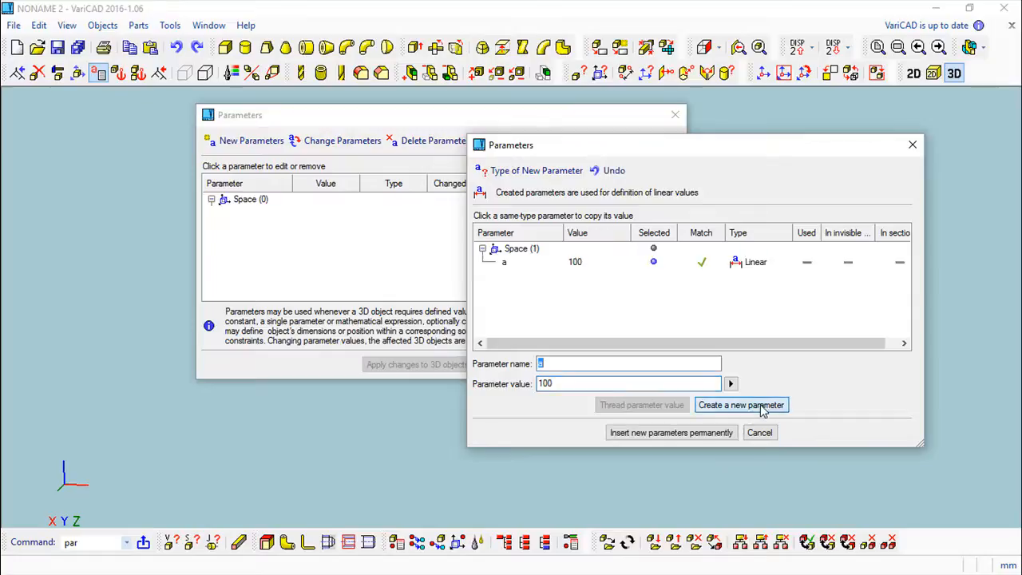
Create a linear parameter named b with a value of 50 and insert the new parameters permanently.
left_click(517, 174)
left_click(577, 177)
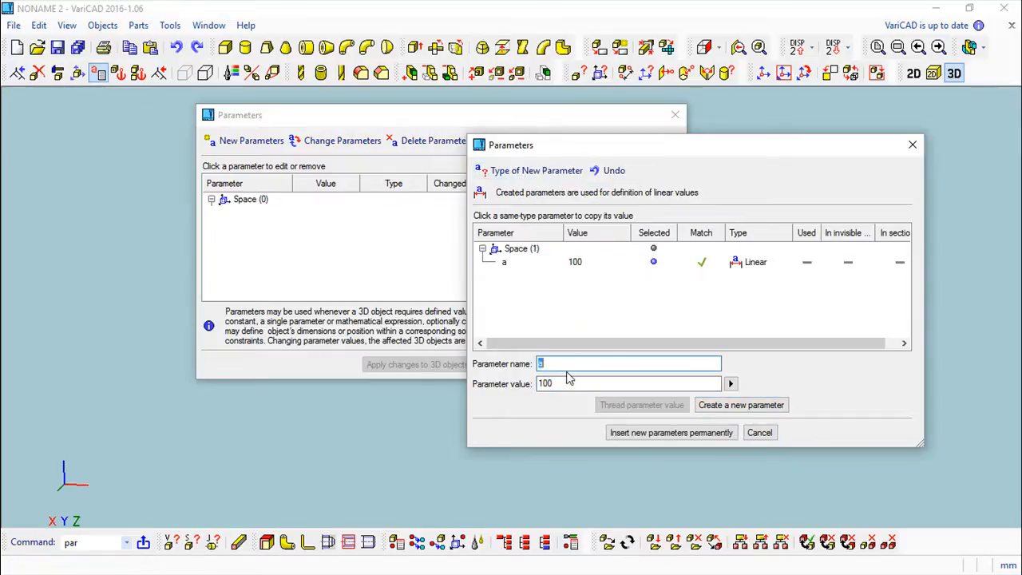
type("b")
key("Tab")
type("50")
left_click(759, 406)
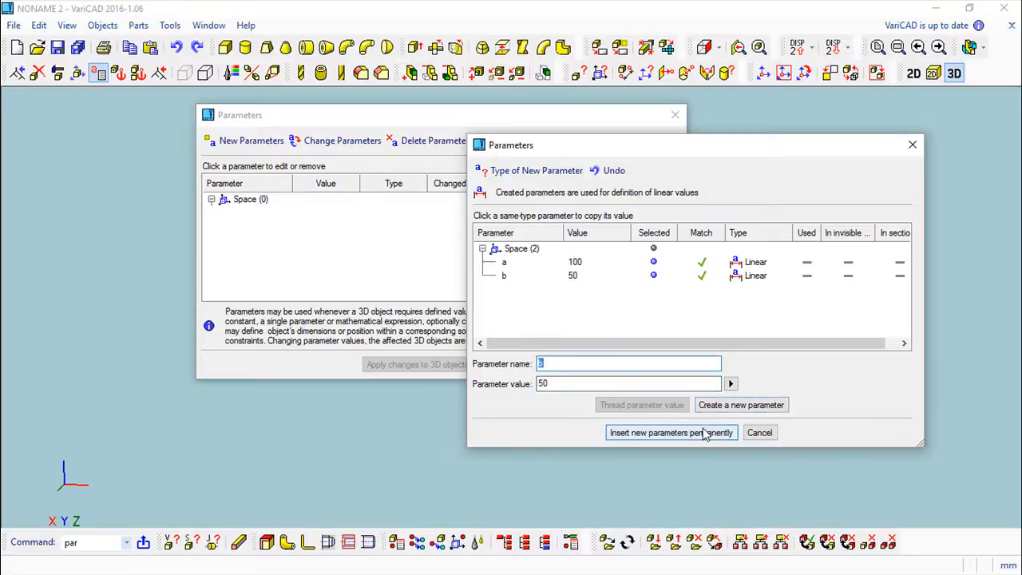
left_click(684, 433)
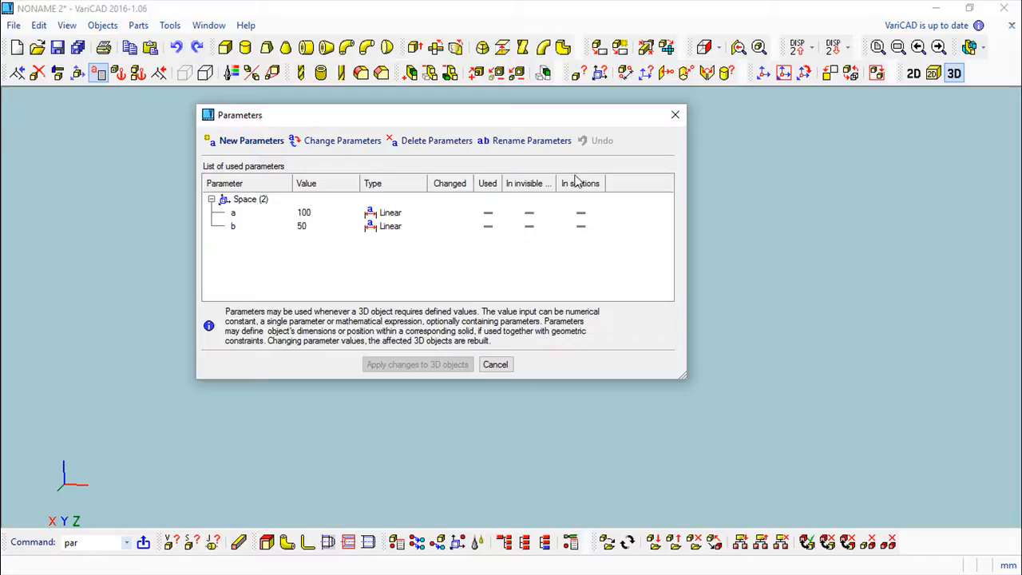
Review the list of defined parameters and the editing options for parameter a, leaving the values as they are.
left_click(390, 226)
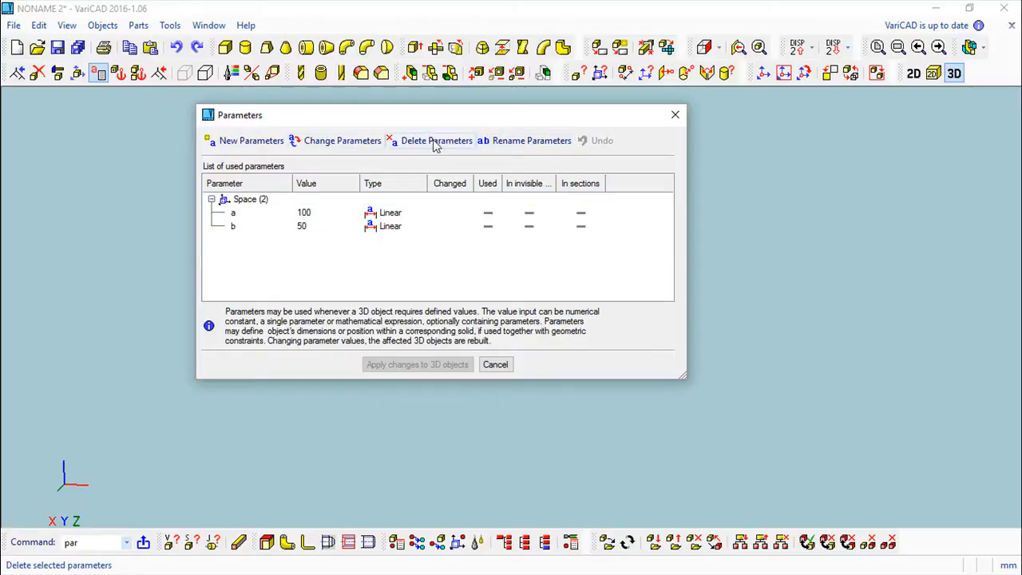
right_click(384, 217)
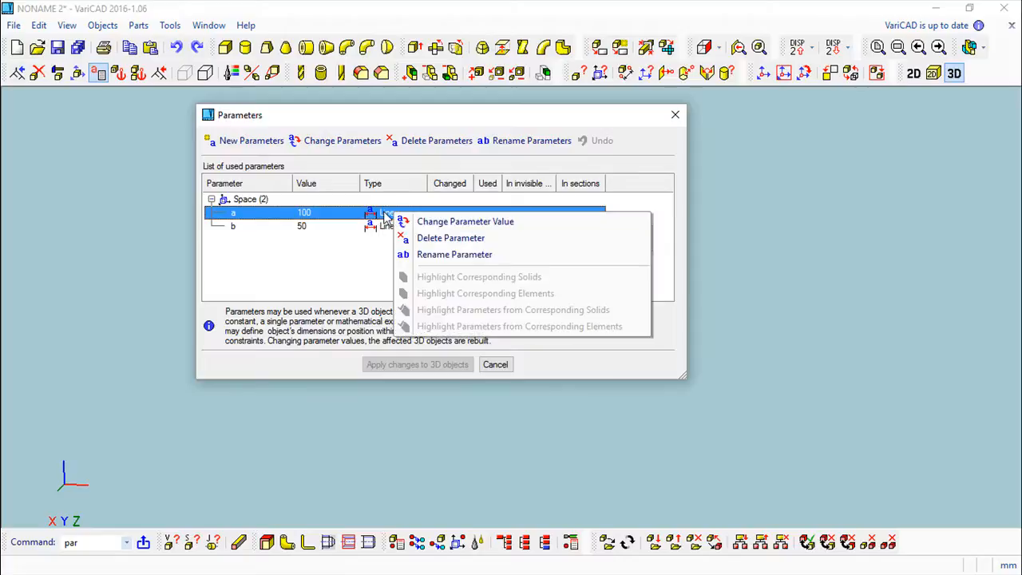
left_click(535, 245)
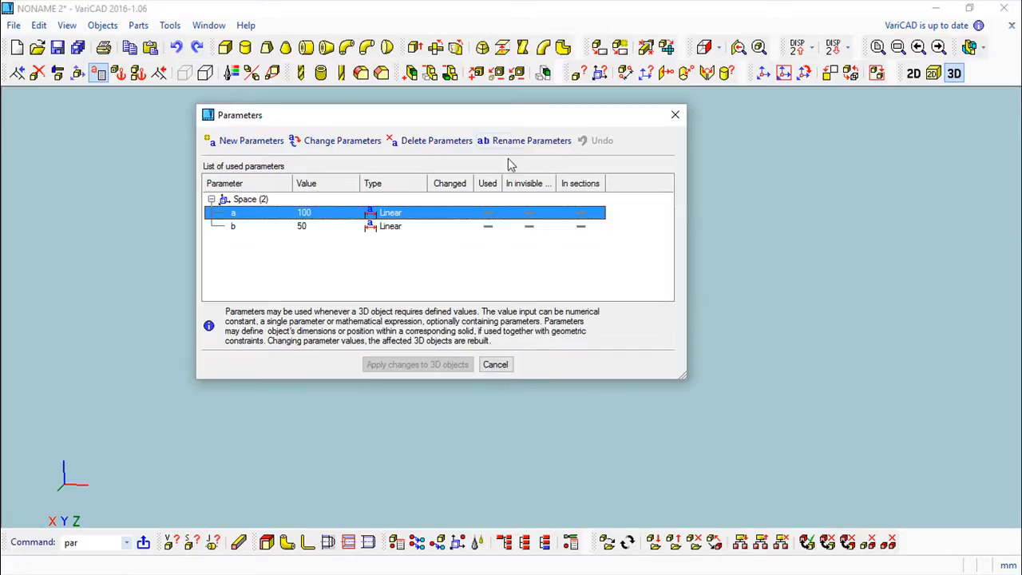
left_click(676, 116)
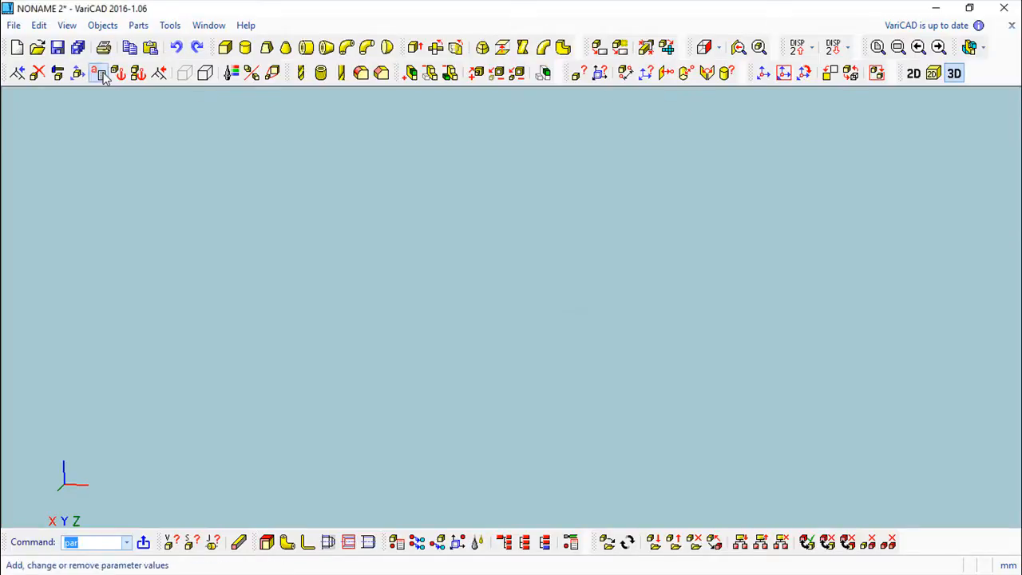
left_click(98, 72)
left_click(483, 12)
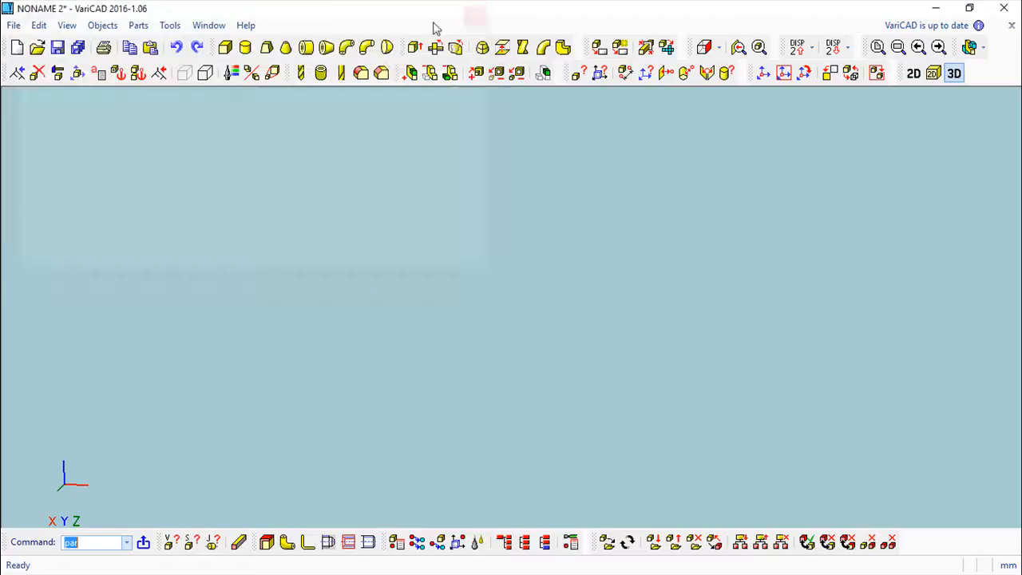
Start a new box solid and assign parameter a to its height (z).
left_click(226, 47)
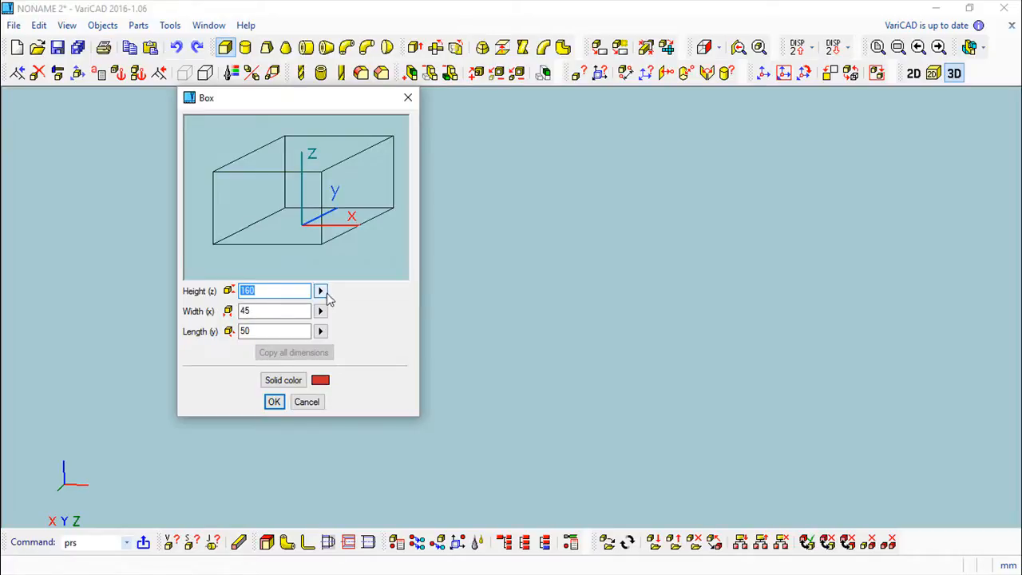
left_click(321, 292)
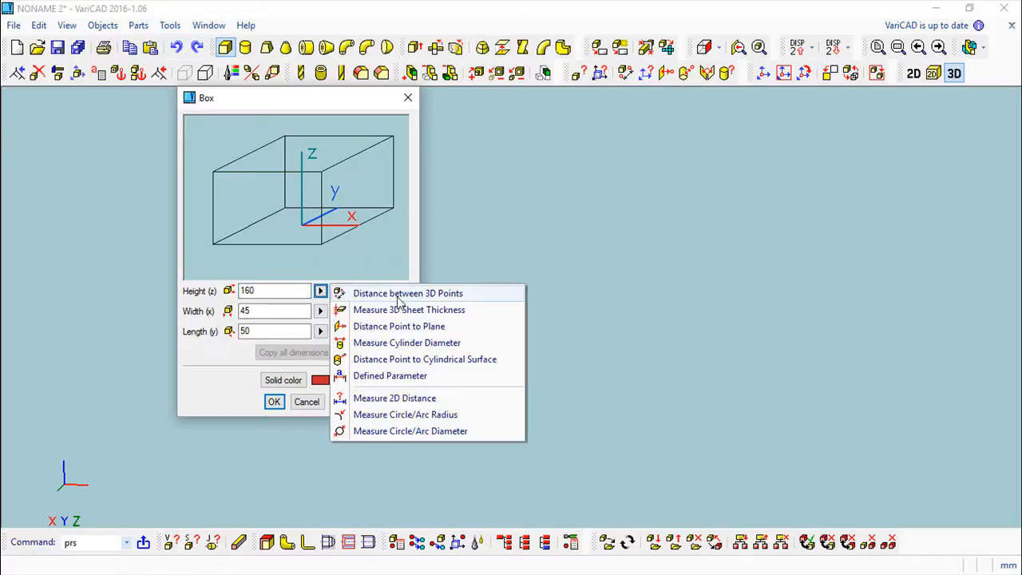
left_click(399, 377)
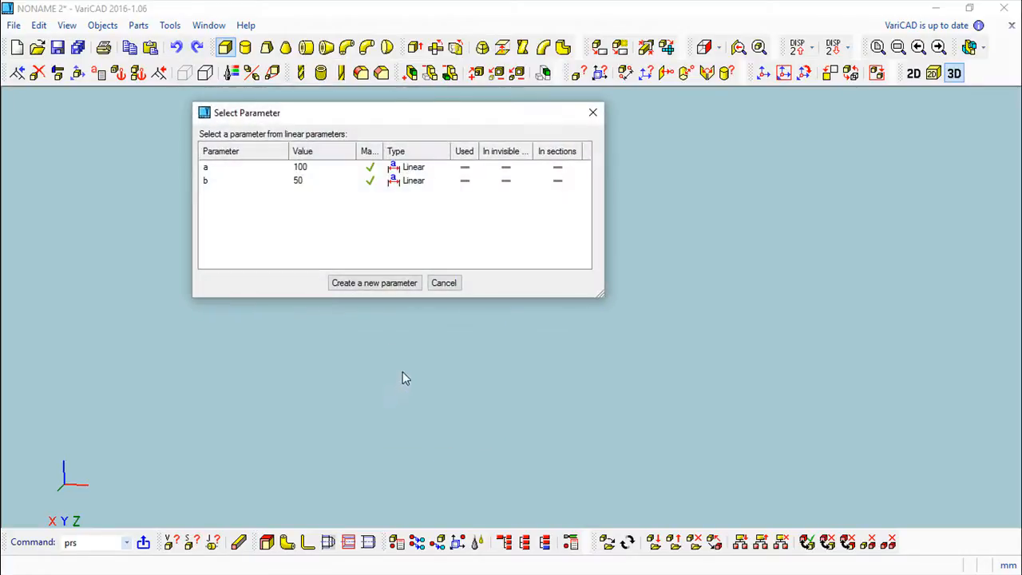
left_click(253, 167)
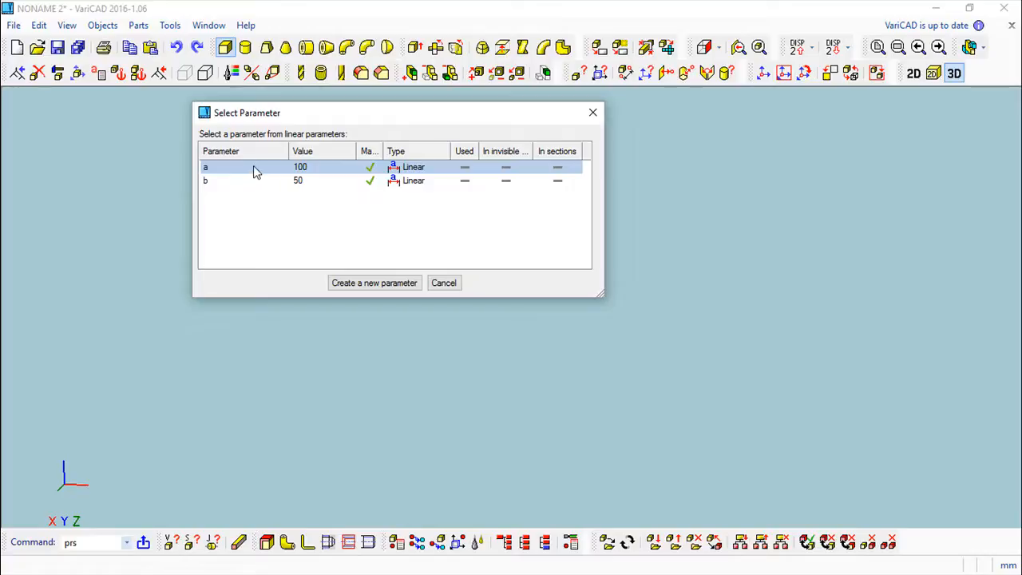
double_click(253, 167)
Assign parameter b to the box's width (x) and insert the box at its default location.
left_click(265, 311)
left_click(321, 310)
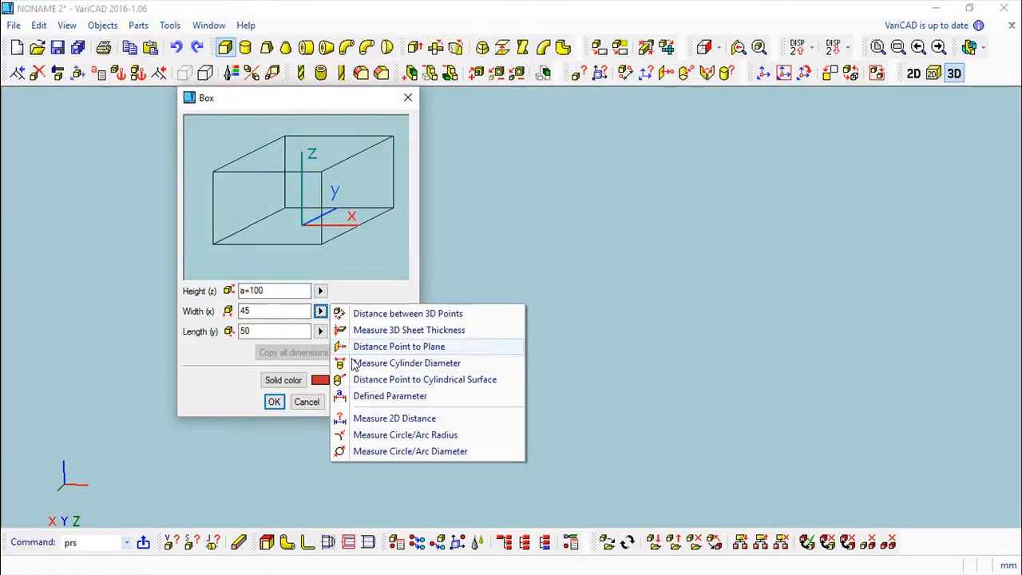
left_click(381, 395)
left_click(236, 182)
double_click(237, 182)
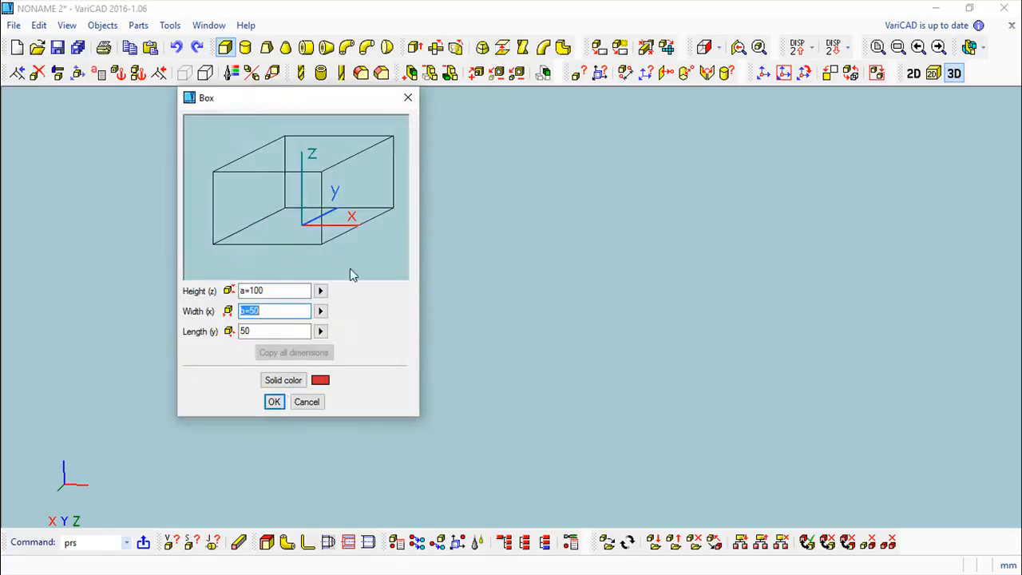
left_click(274, 401)
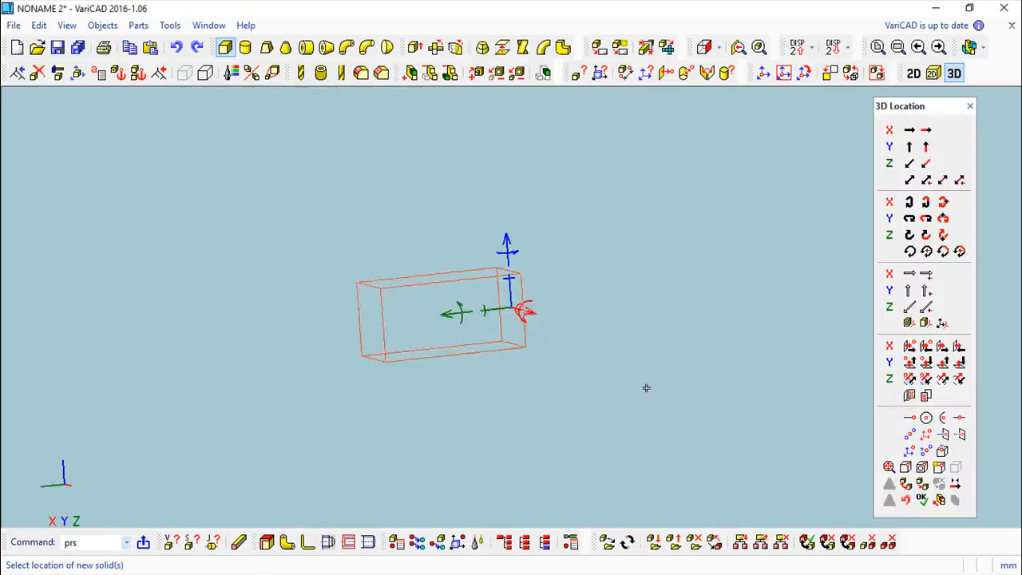
left_click(922, 500)
Display the box's dimensions to check which ones are driven by parameters, without changing any.
middle_click_drag(906, 501, 626, 343)
scroll(627, 343, "up", 4)
middle_click_drag(586, 312, 679, 266)
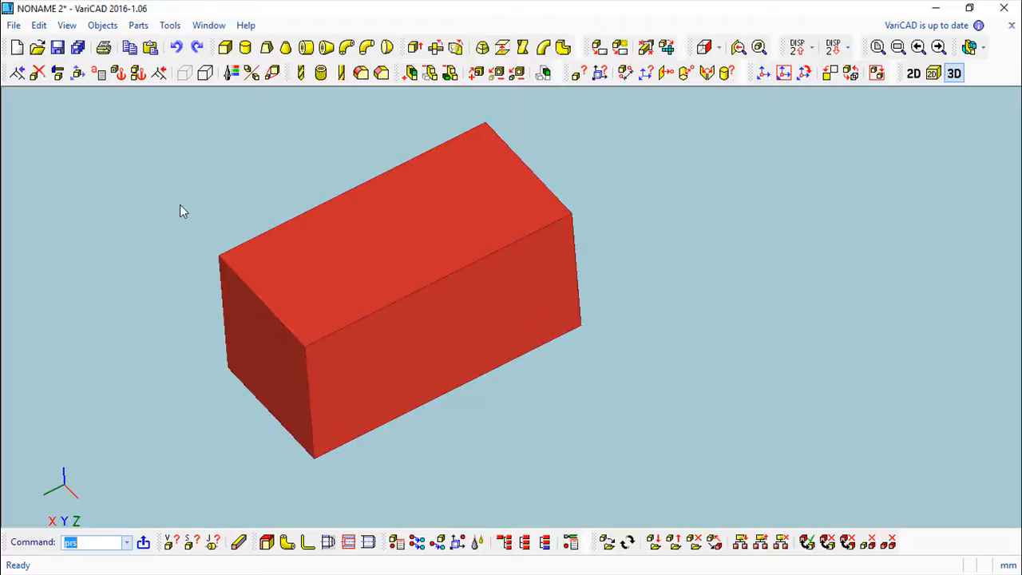
middle_click_drag(237, 212, 245, 195)
left_click(58, 73)
left_click(332, 269)
right_click(546, 377)
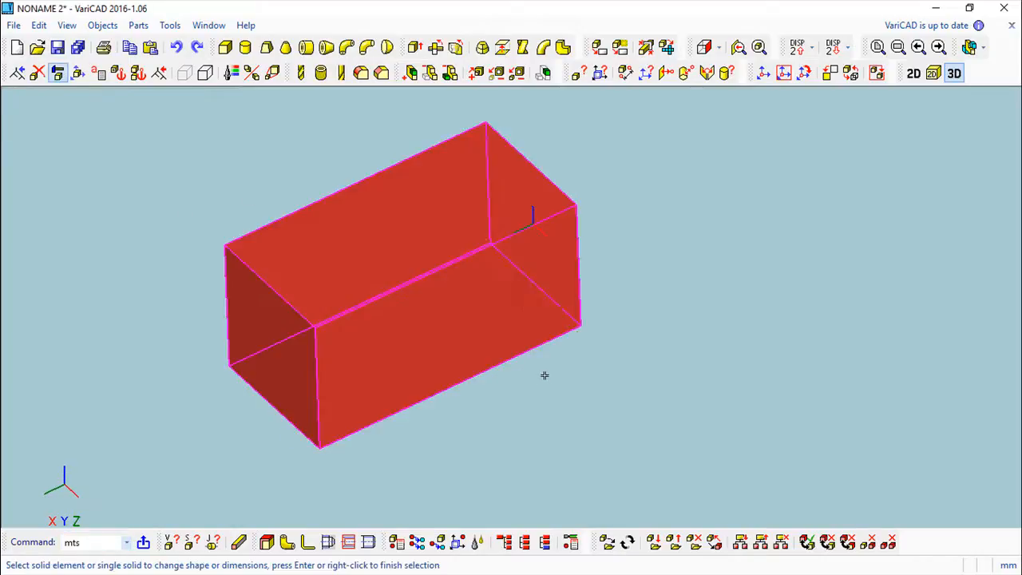
middle_click_drag(657, 413, 604, 368)
middle_click_drag(554, 408, 738, 388)
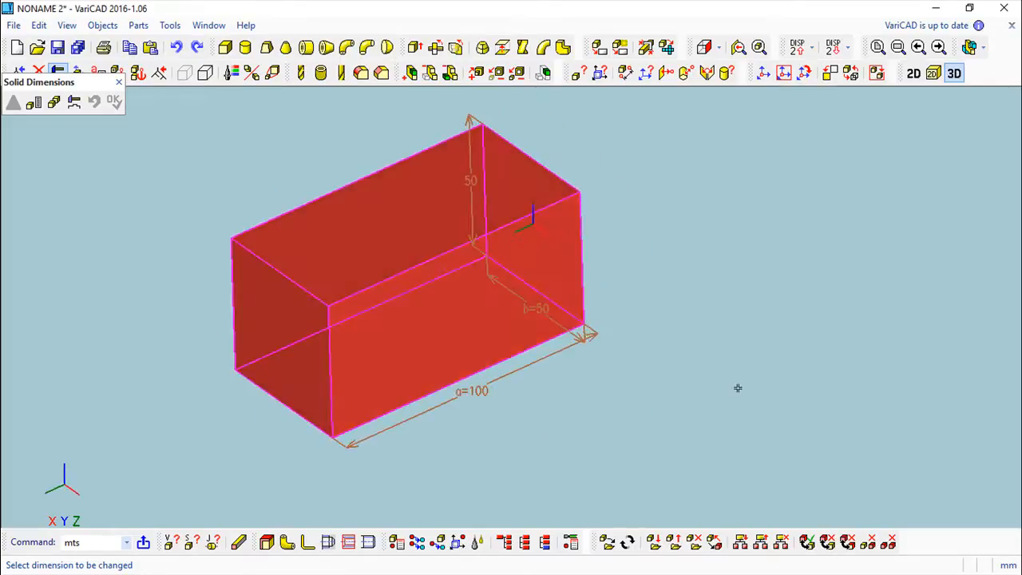
left_click(113, 100)
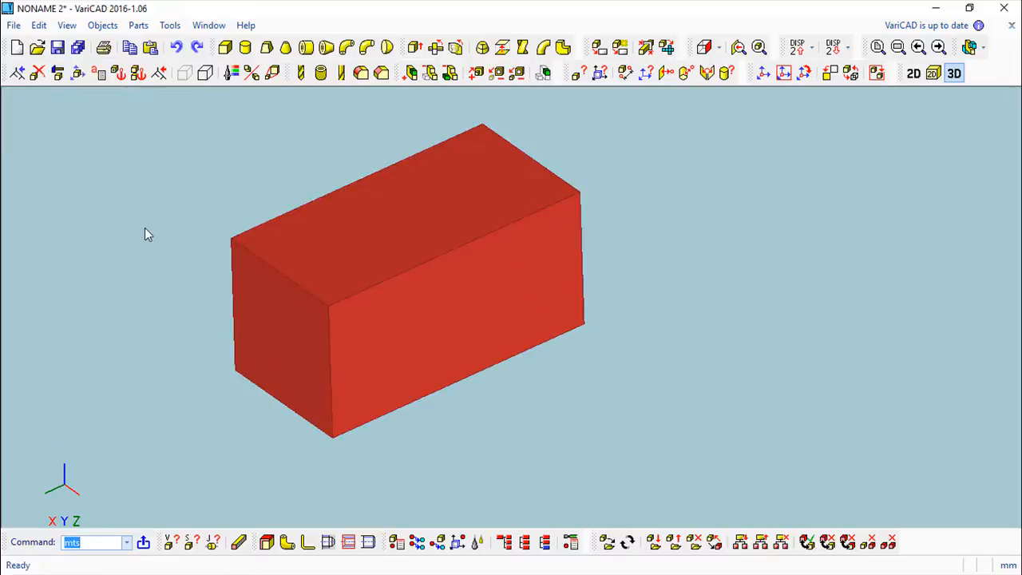
Change the value of parameter a to 120 and apply the change to the 3D objects.
left_click(98, 73)
left_click(166, 109)
left_click(114, 122)
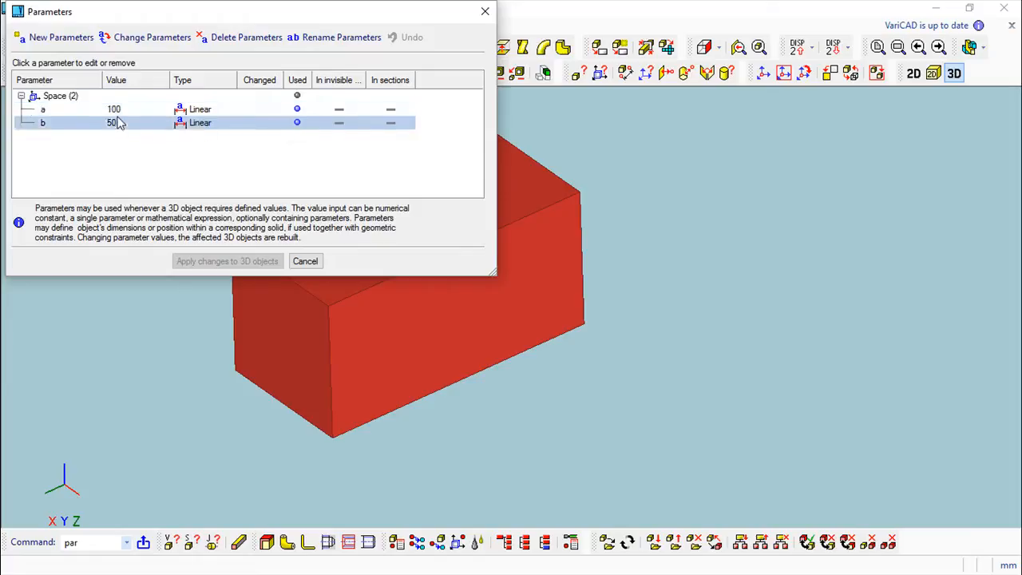
left_click(117, 111)
right_click(127, 109)
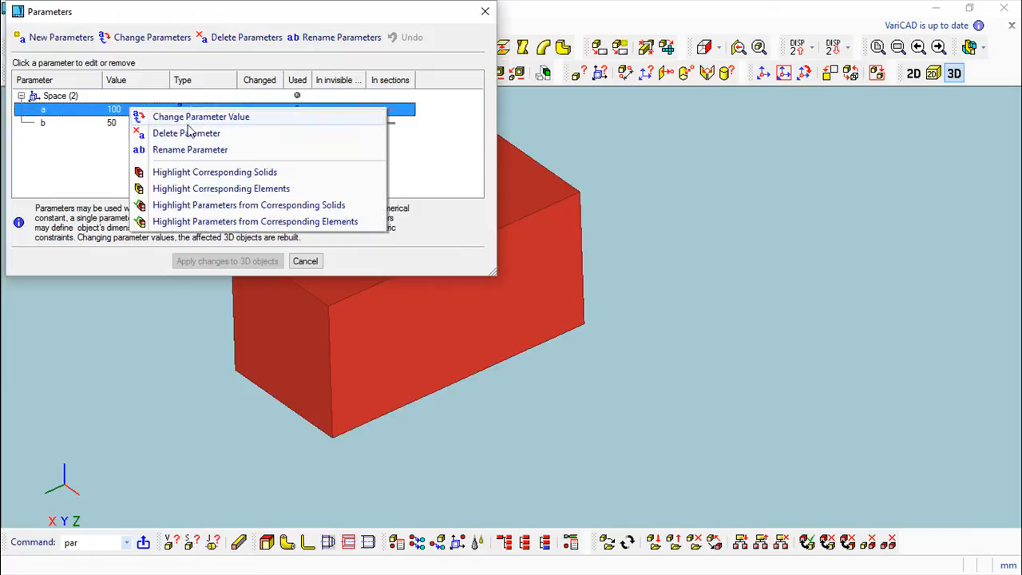
left_click(198, 117)
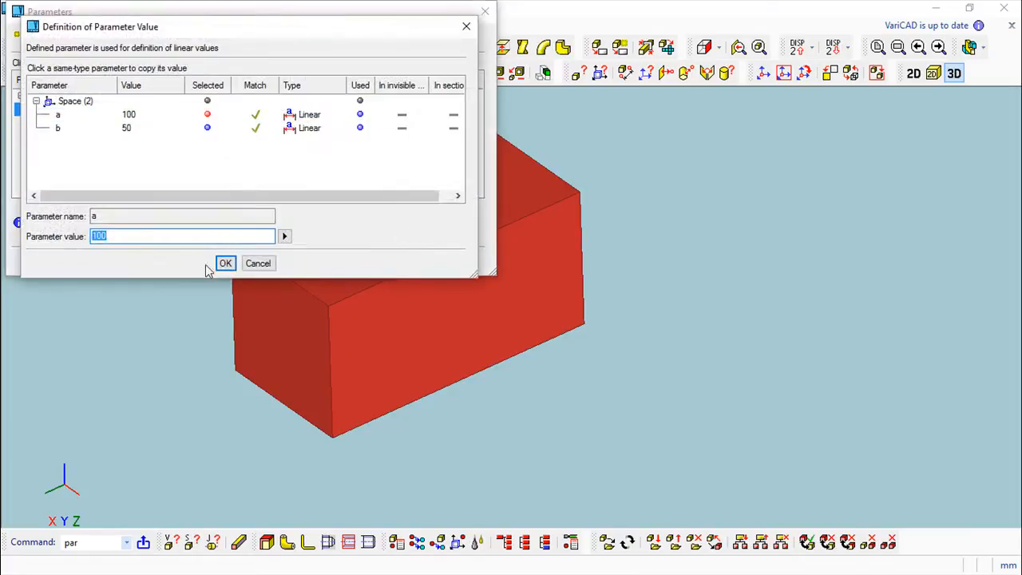
type("120")
left_click(224, 263)
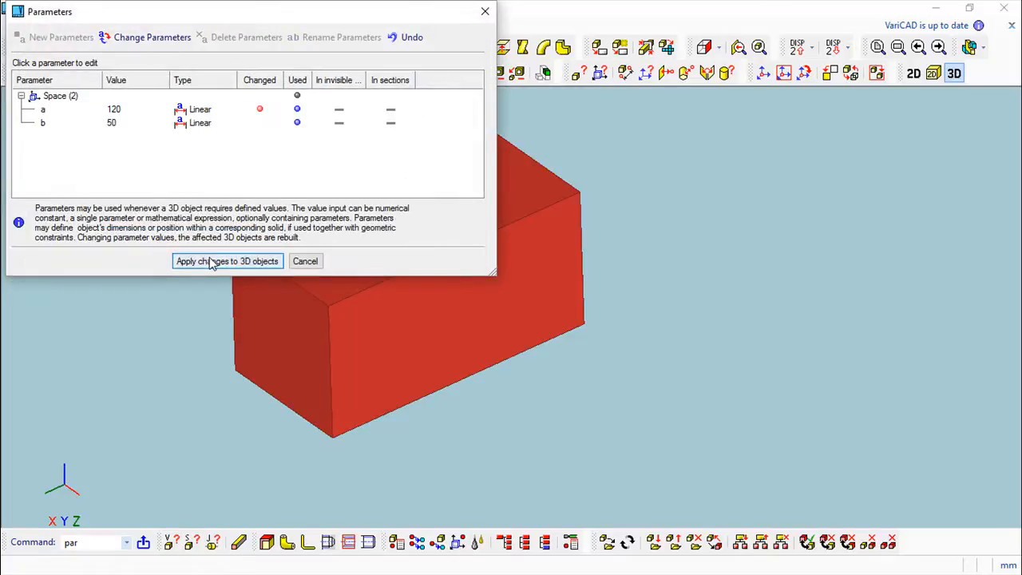
left_click(211, 262)
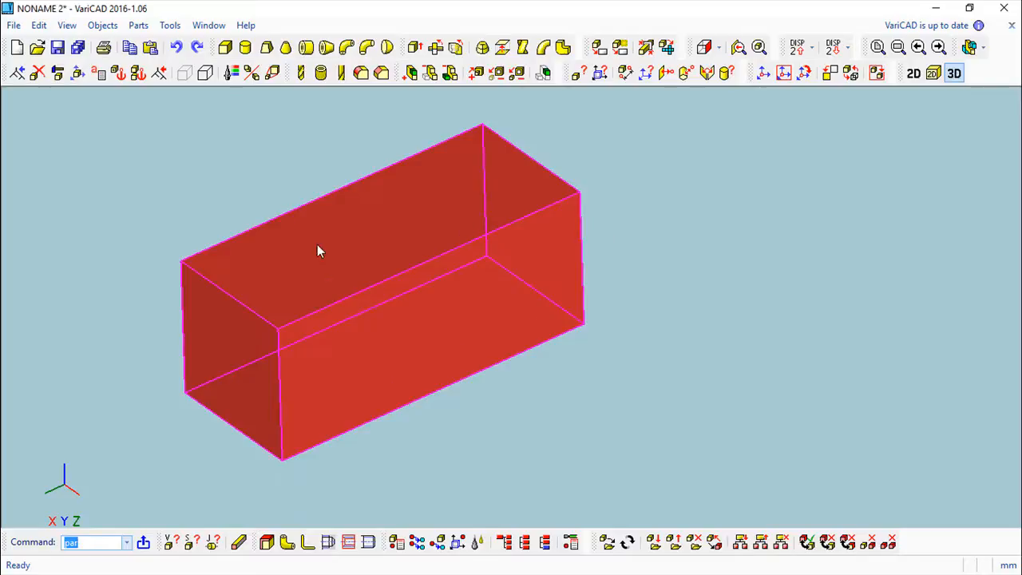
Create a new file in millimetres, start it in 3D and open its parameter definitions.
left_click(17, 47)
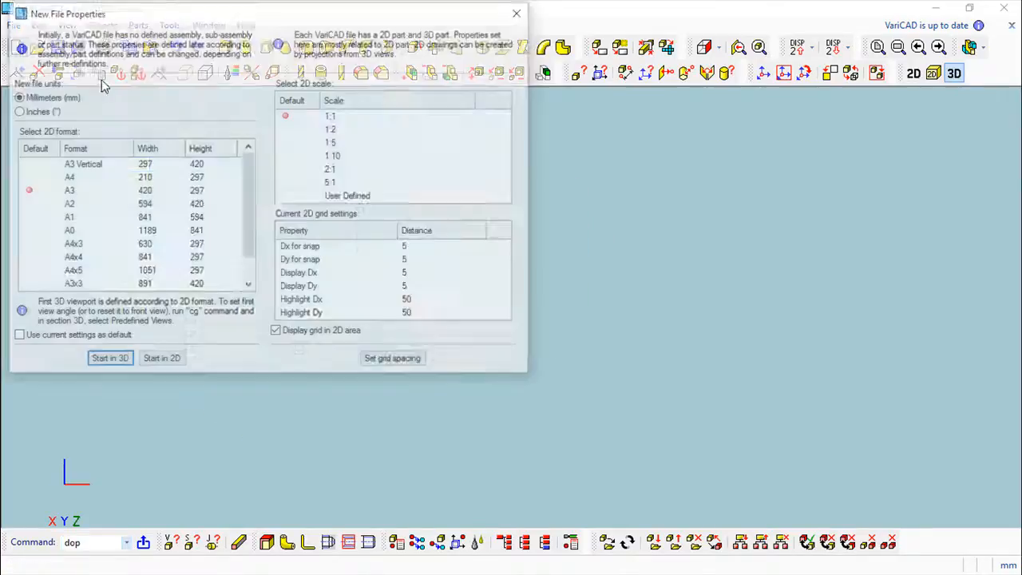
left_click(106, 361)
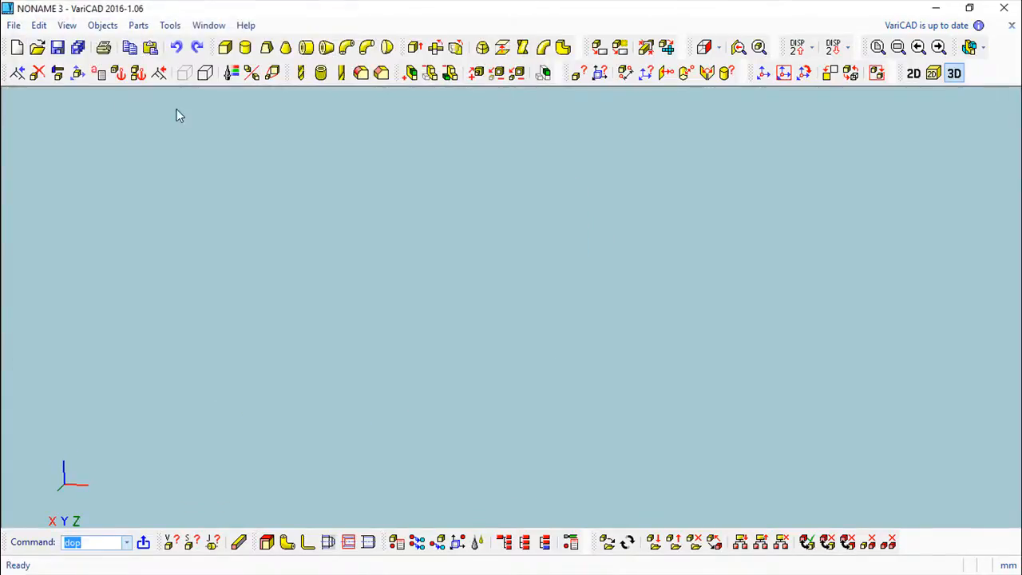
left_click(98, 73)
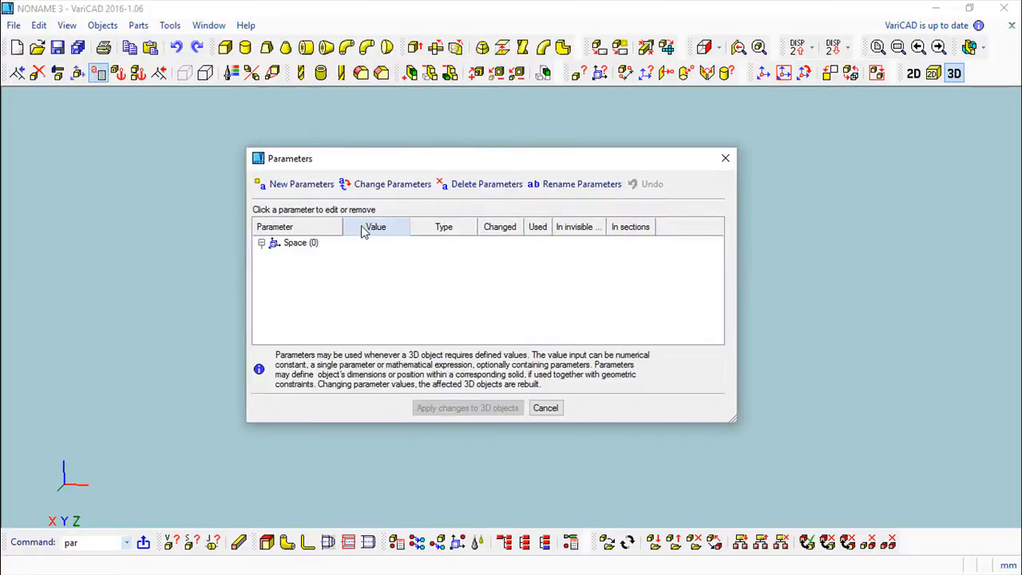
Create a new linear parameter named a with a value of 100.
left_click(297, 184)
left_click(322, 201)
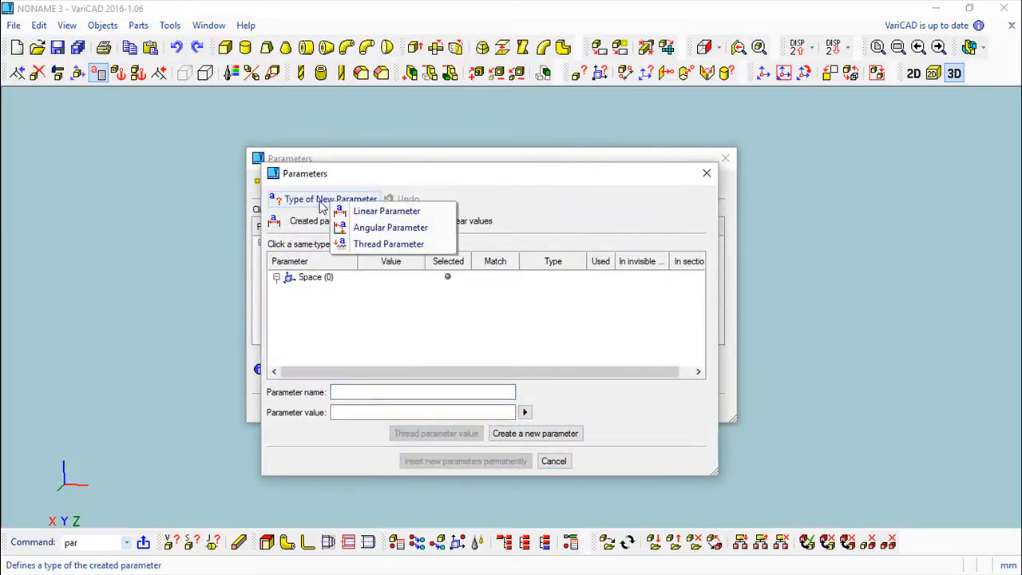
left_click(431, 213)
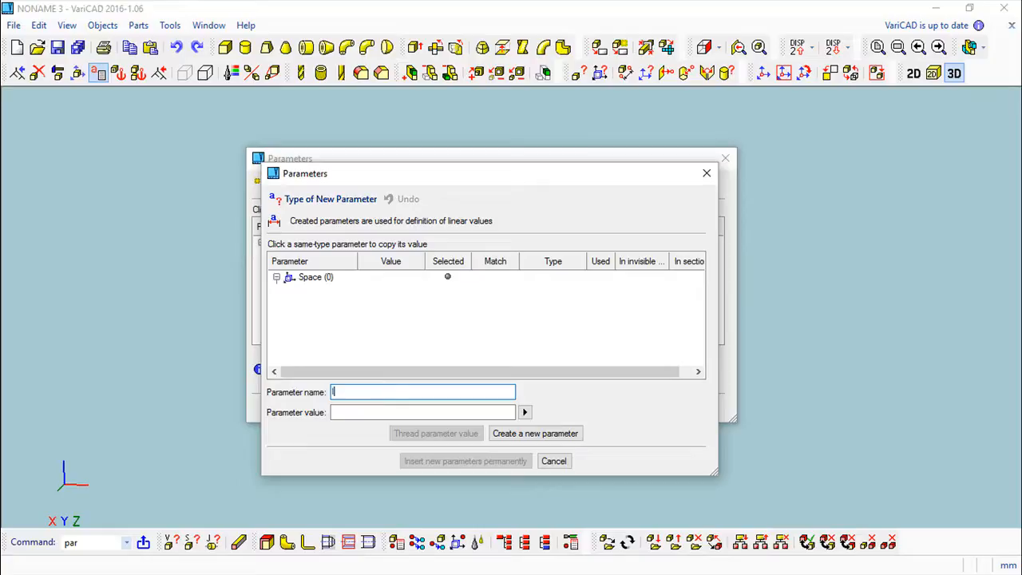
left_click(361, 412)
left_click(356, 391)
left_click(357, 411)
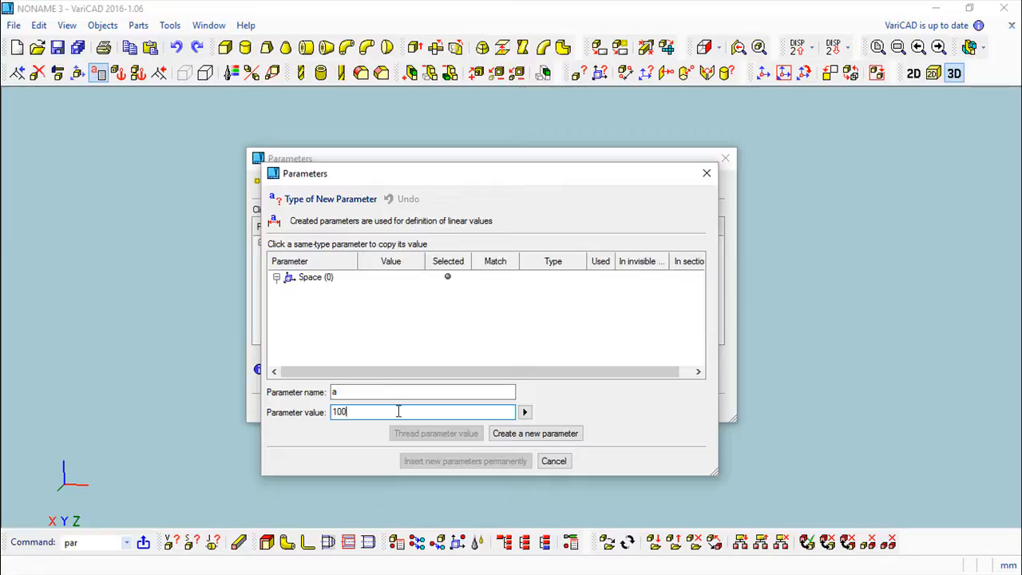
left_click(550, 433)
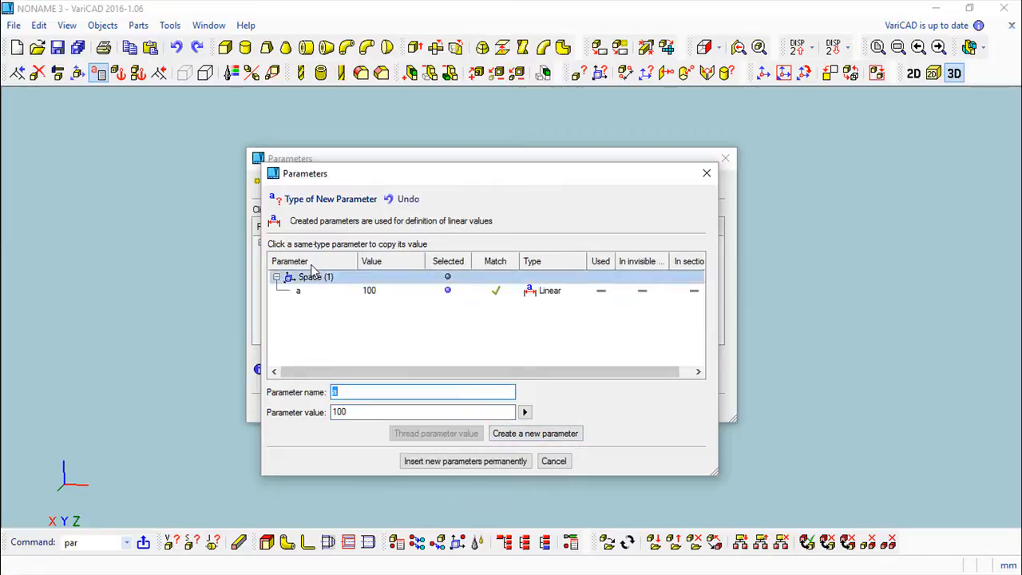
Create two more linear parameters, l and w, each with a value of 100.
left_click(323, 199)
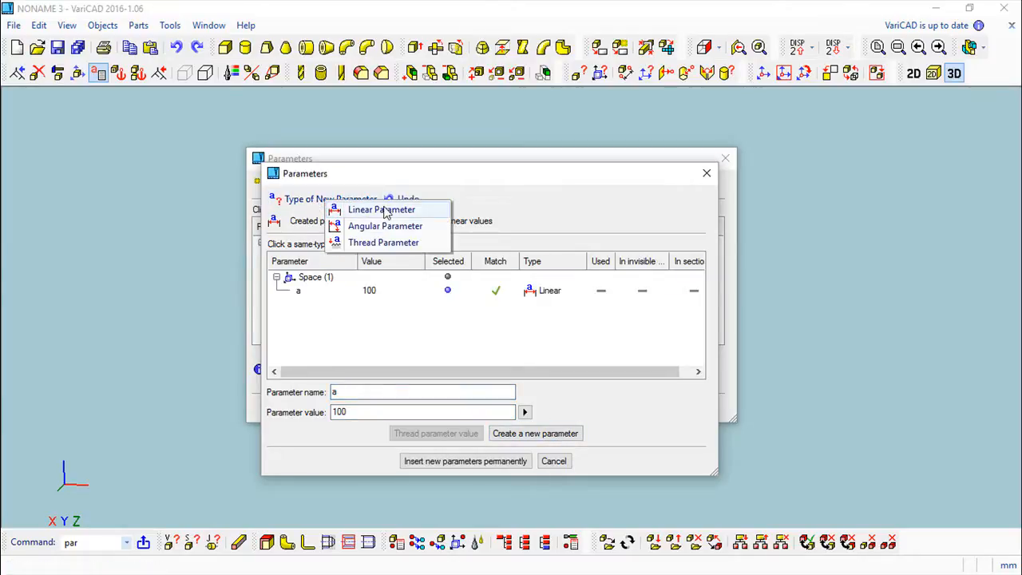
left_click(384, 210)
key("Tab")
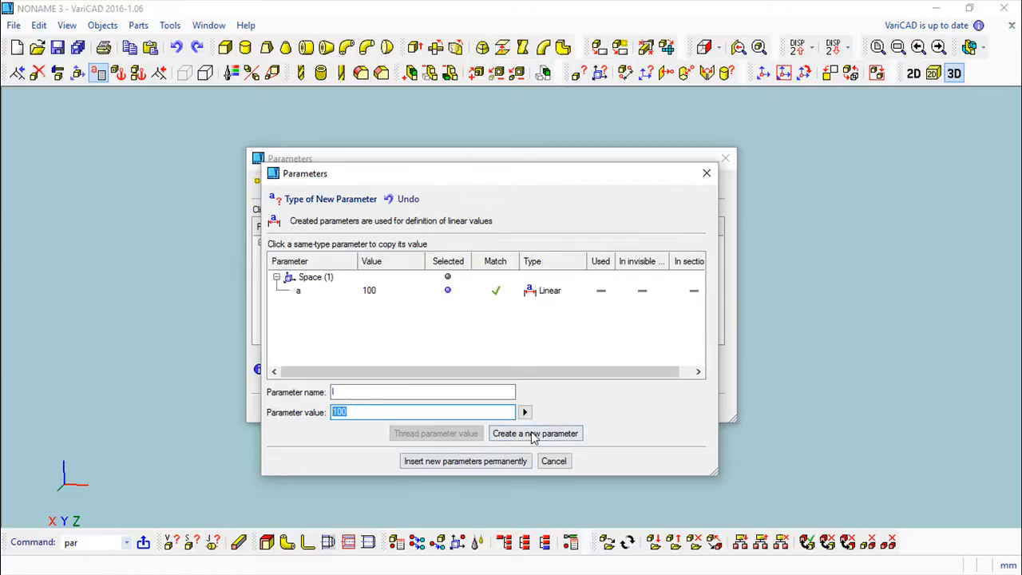
left_click(533, 435)
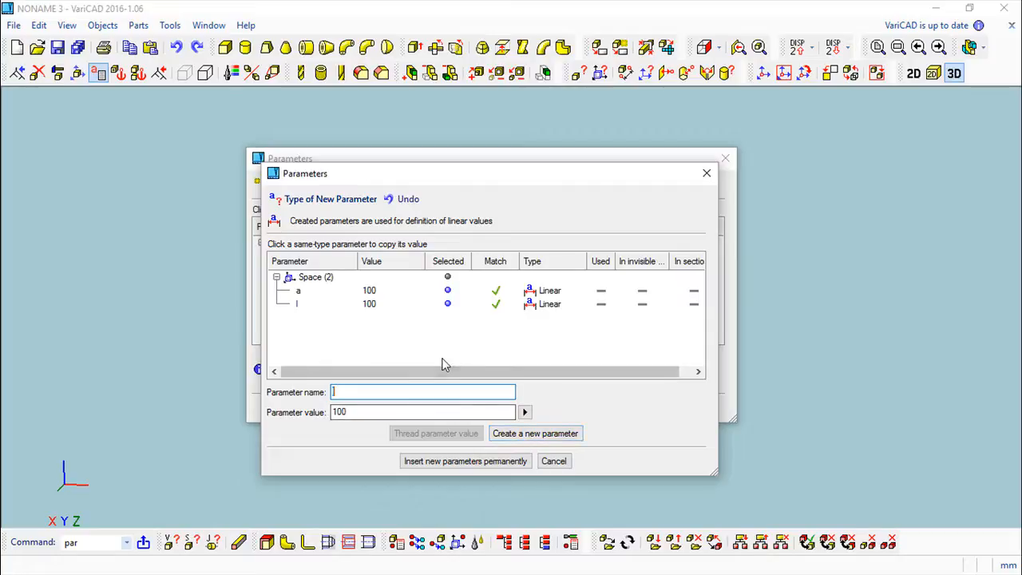
left_click(336, 200)
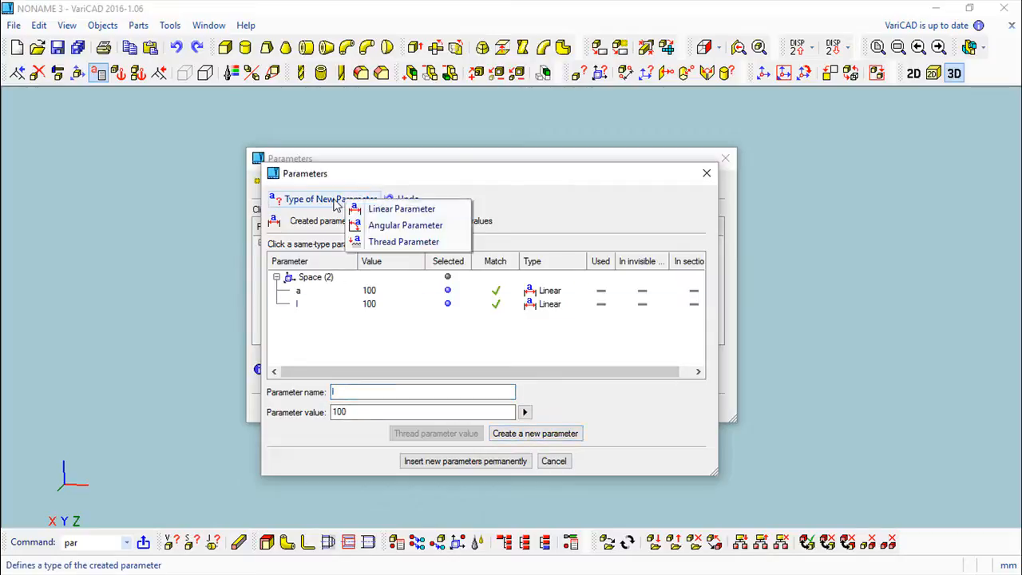
left_click(393, 210)
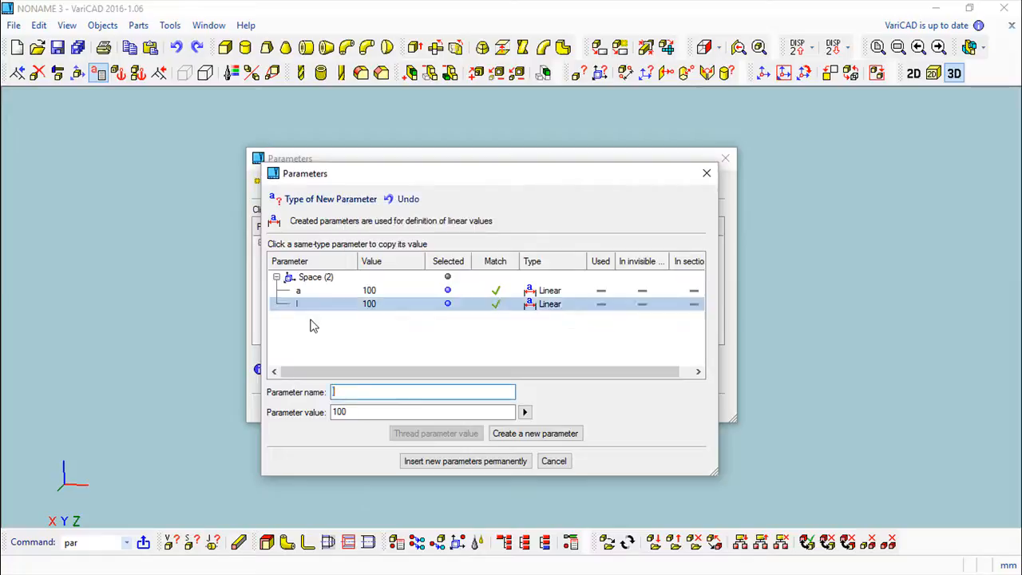
type("w")
left_click(535, 433)
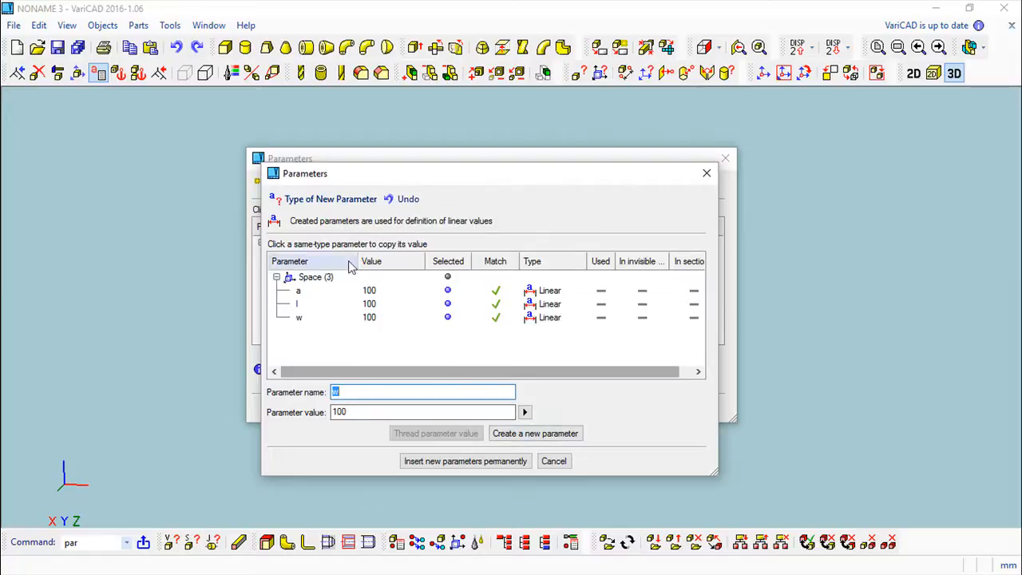
Create a linear parameter named h with a value of 100.
left_click(330, 200)
left_click(351, 201)
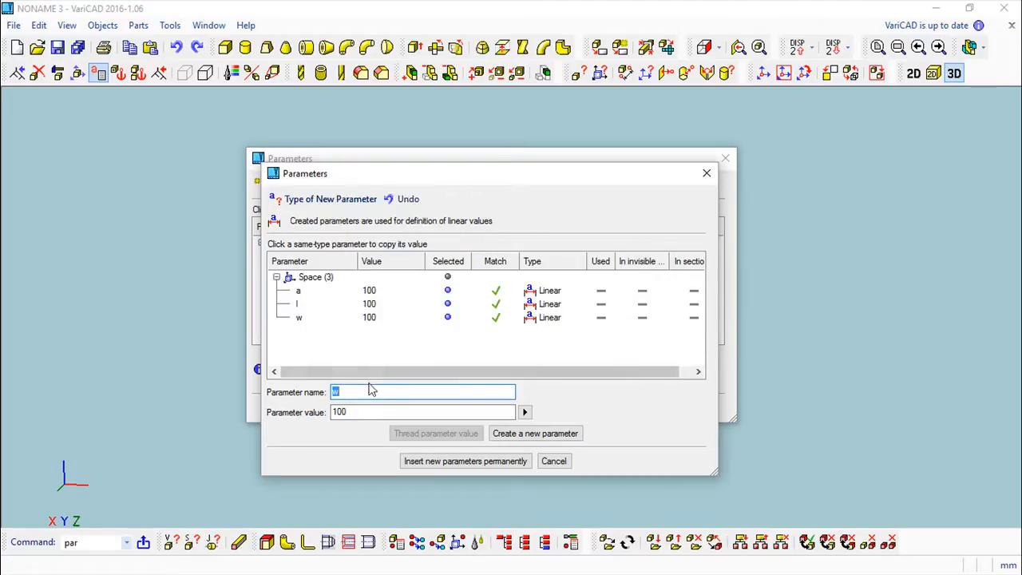
type("t")
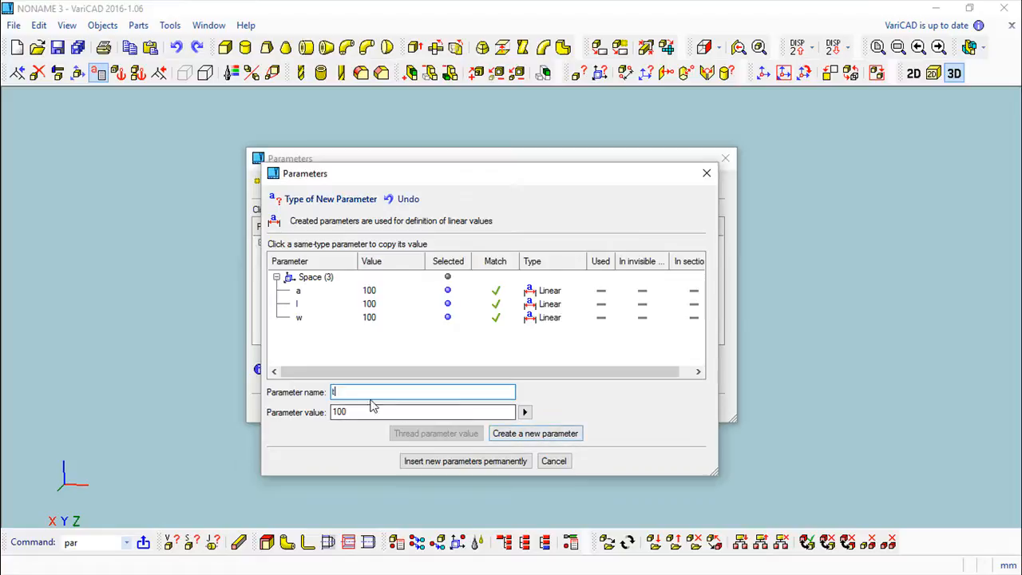
type("h")
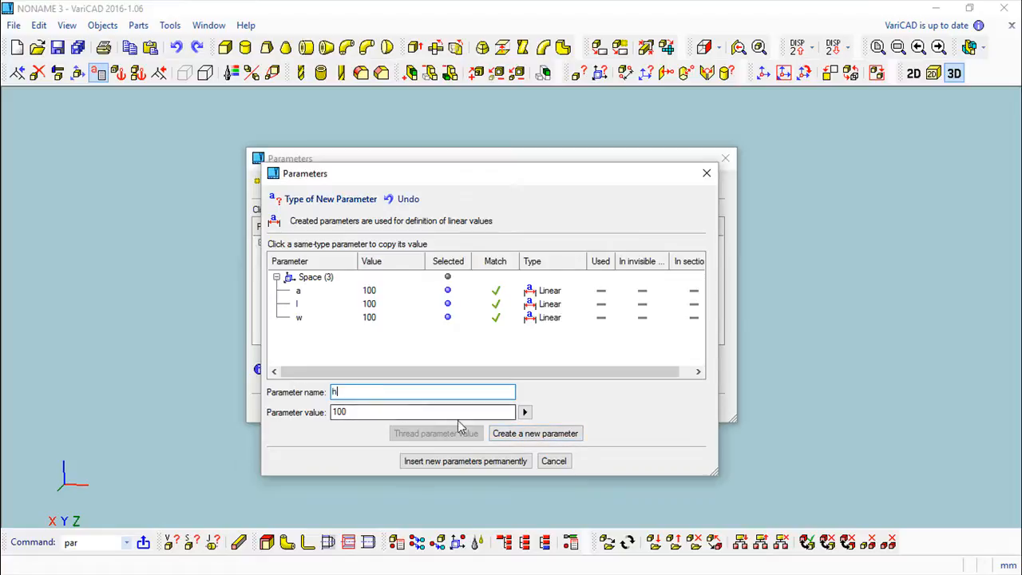
left_click(524, 434)
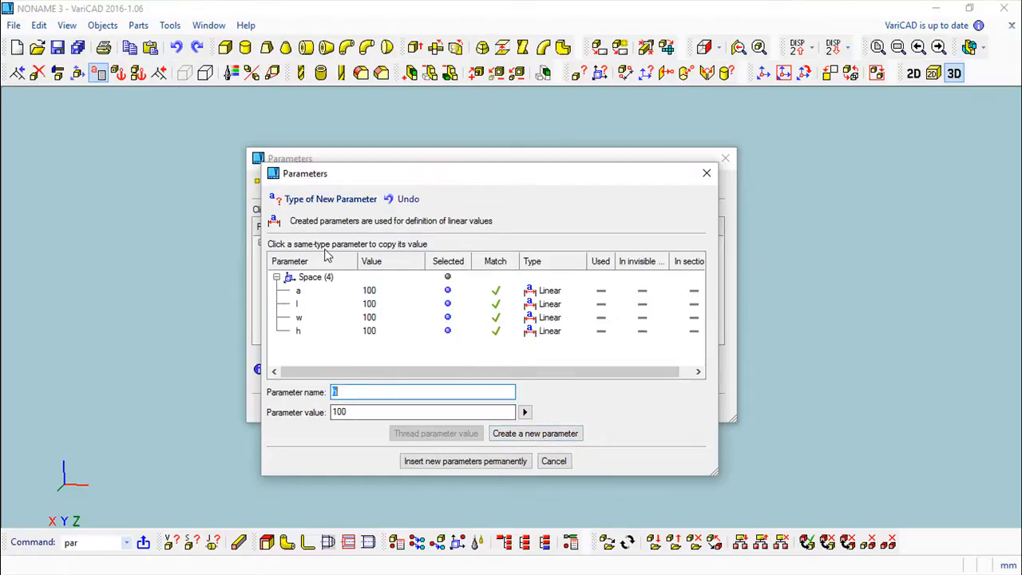
Create linear parameters r and t with a value of 100 each, and insert all the new parameters permanently.
left_click(322, 199)
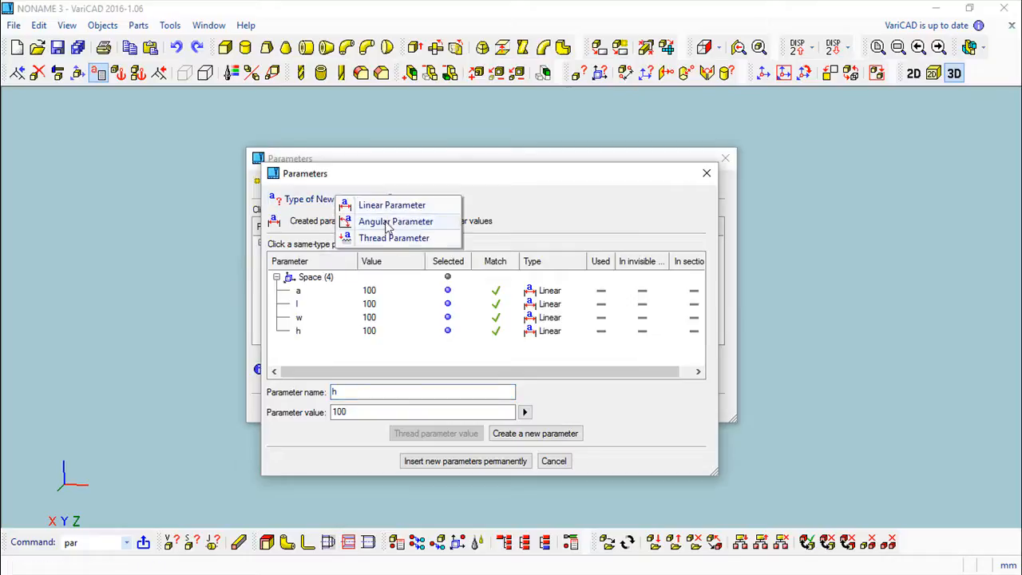
left_click(387, 205)
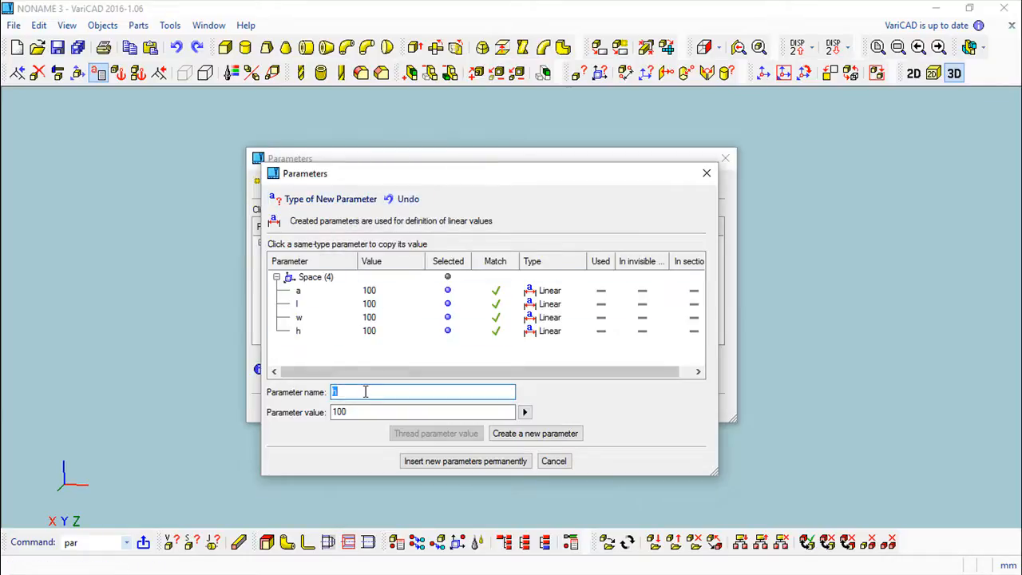
type("r")
left_click(517, 433)
left_click(318, 199)
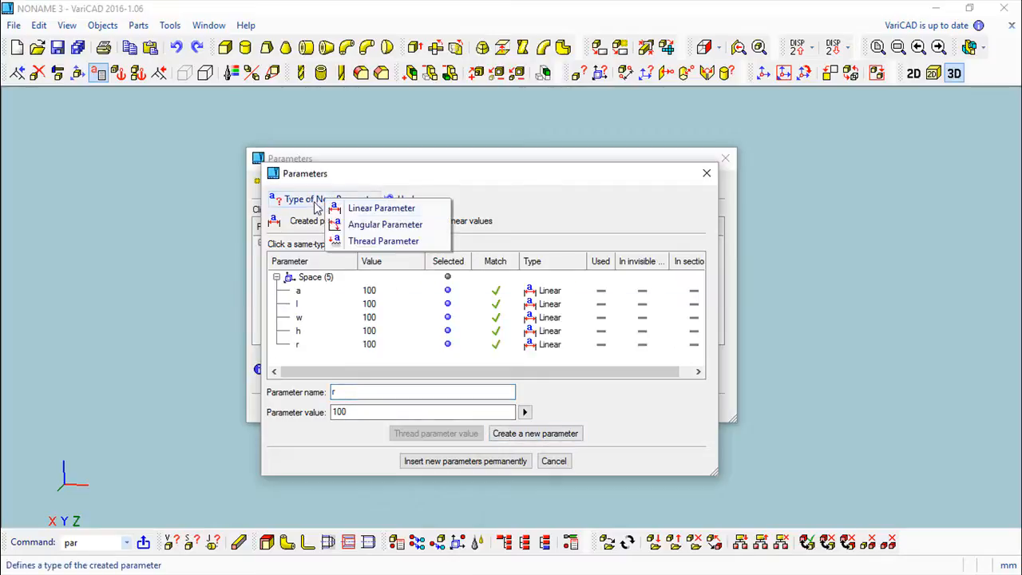
left_click(357, 211)
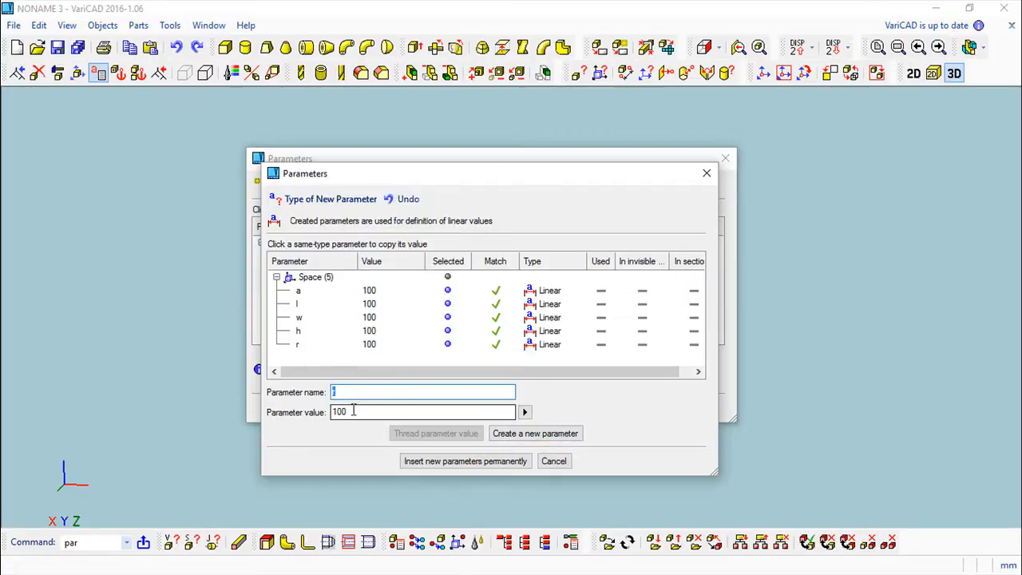
type("t")
left_click(526, 434)
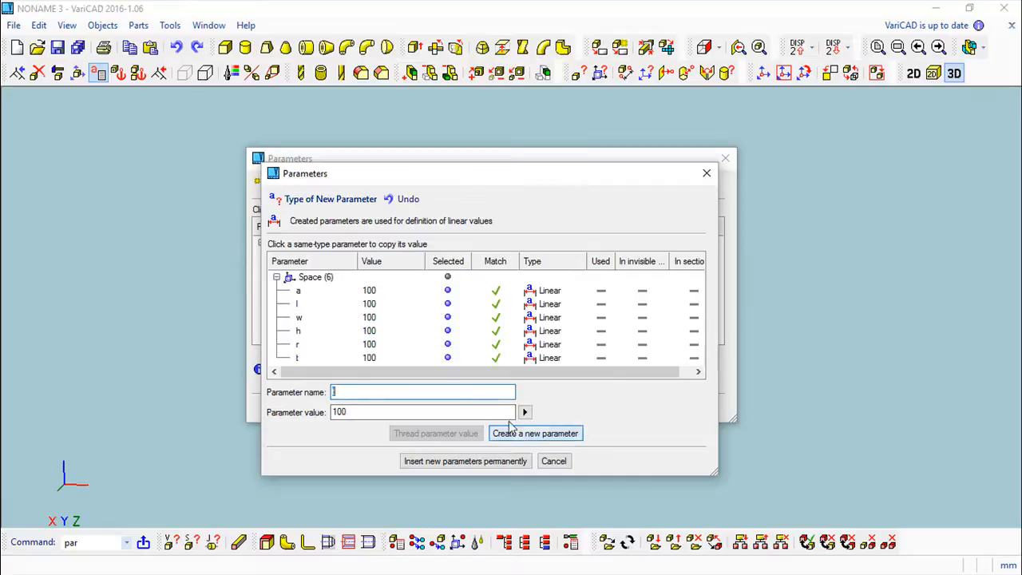
left_click(518, 462)
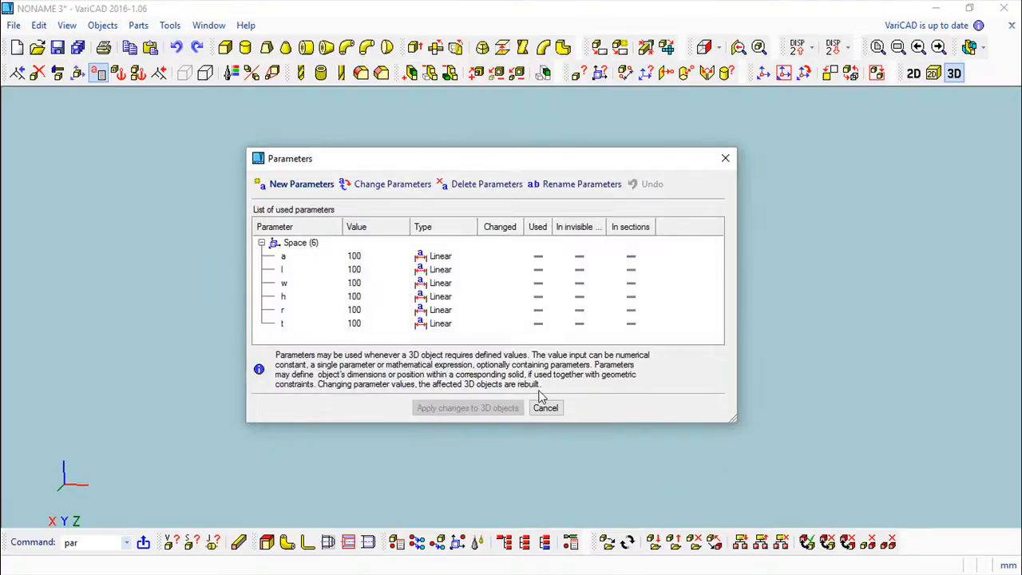
Change the value of parameter l to 50.
right_click(357, 274)
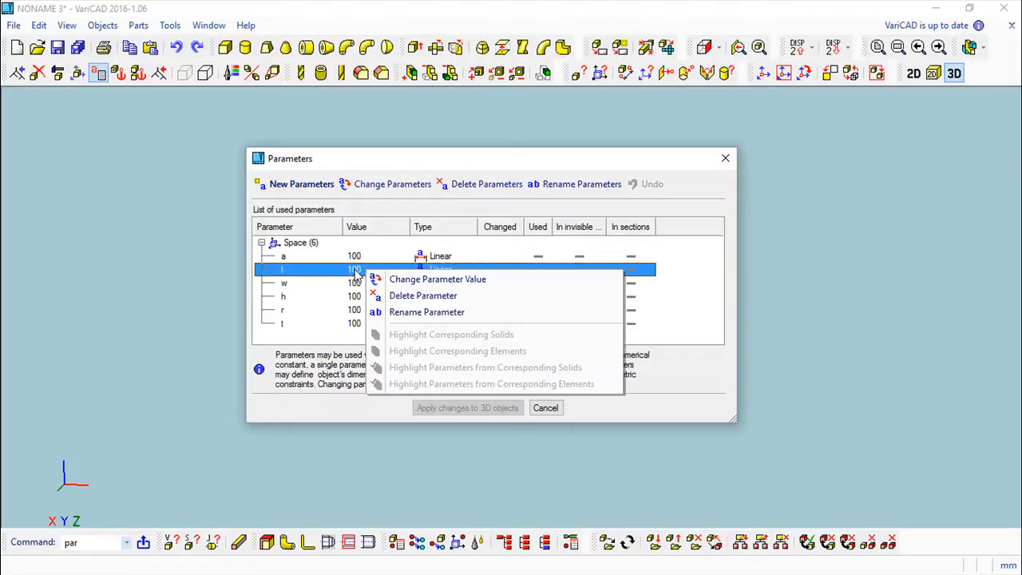
left_click(418, 277)
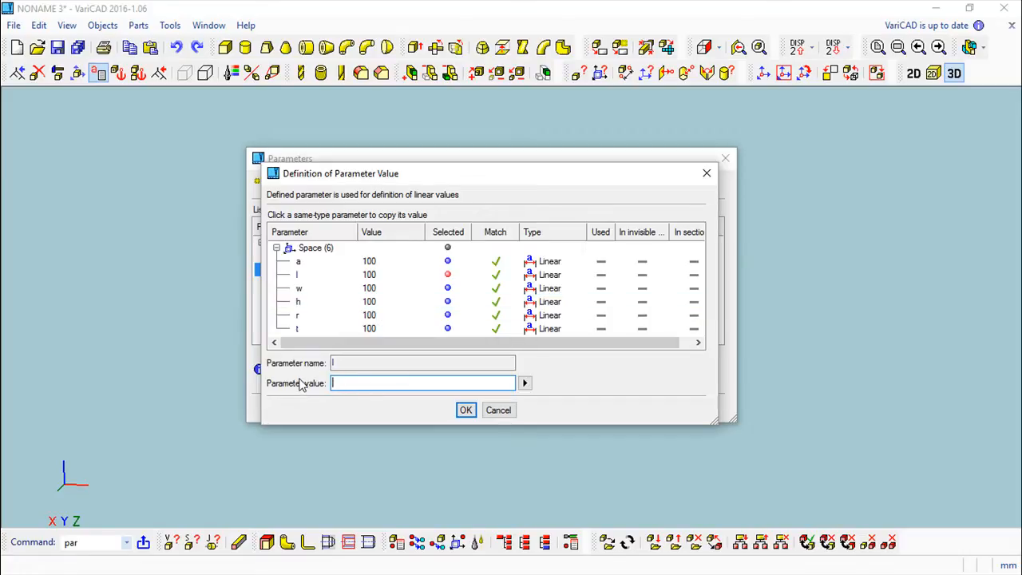
key("Return")
Change the value of parameter w to 20.
left_click(353, 284)
right_click(364, 284)
left_click(423, 292)
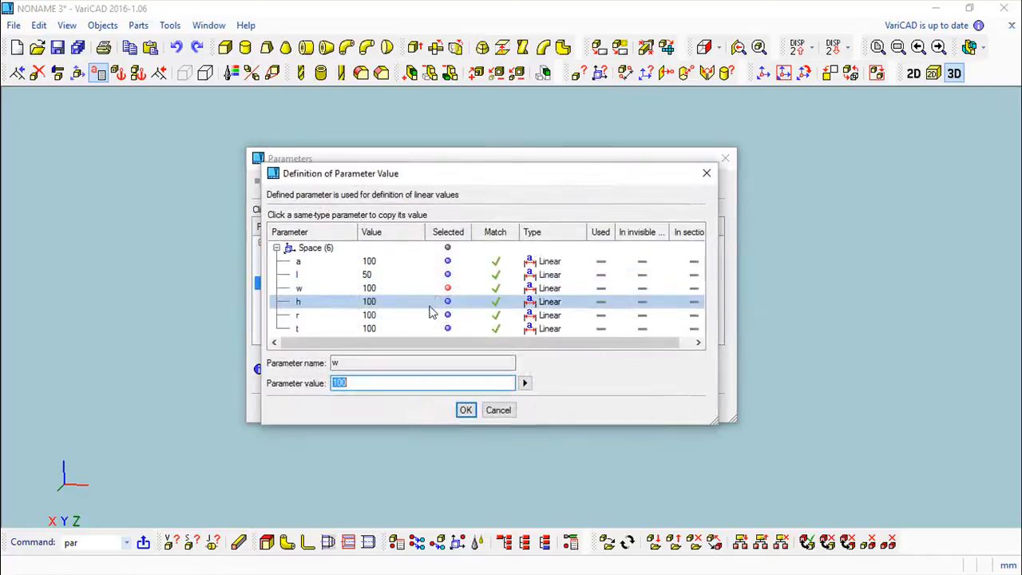
type("20")
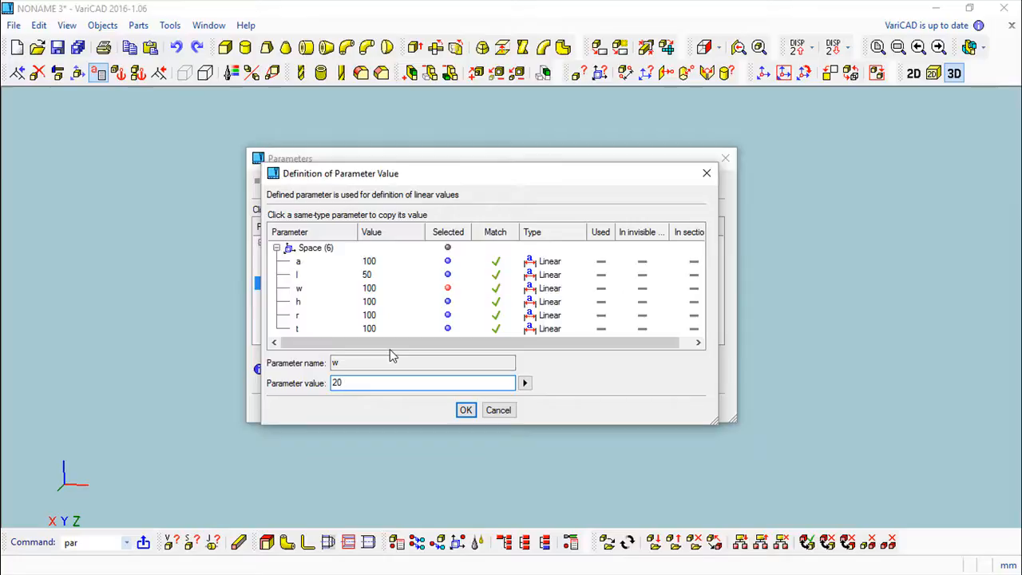
left_click(465, 412)
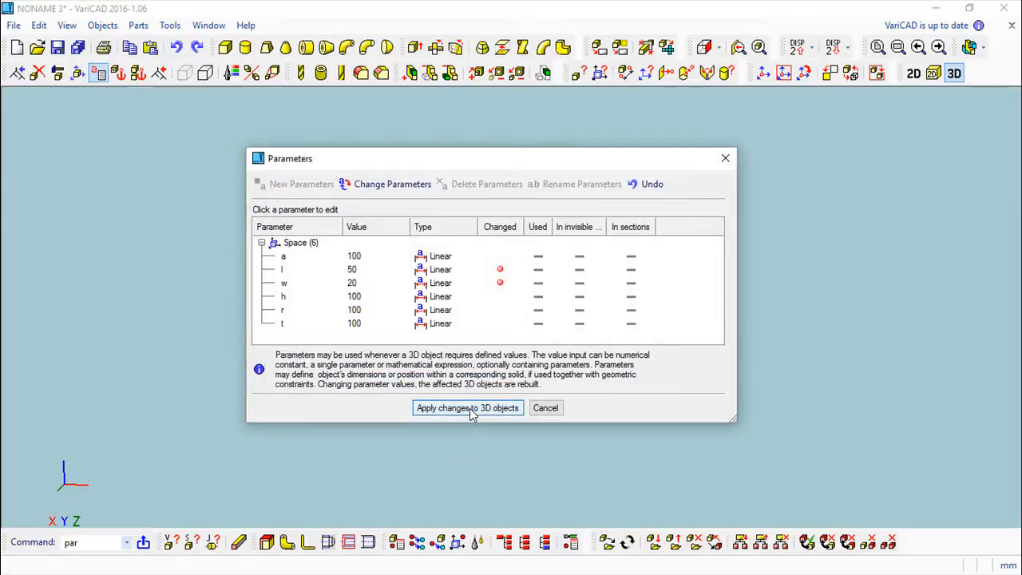
Change the value of parameter h to 40.
right_click(356, 297)
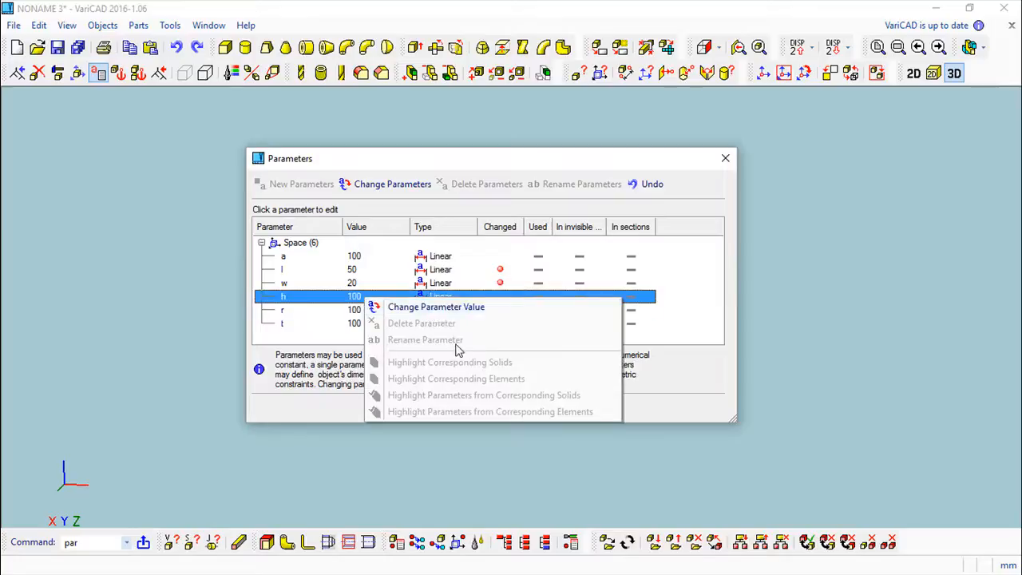
left_click(441, 306)
type("40")
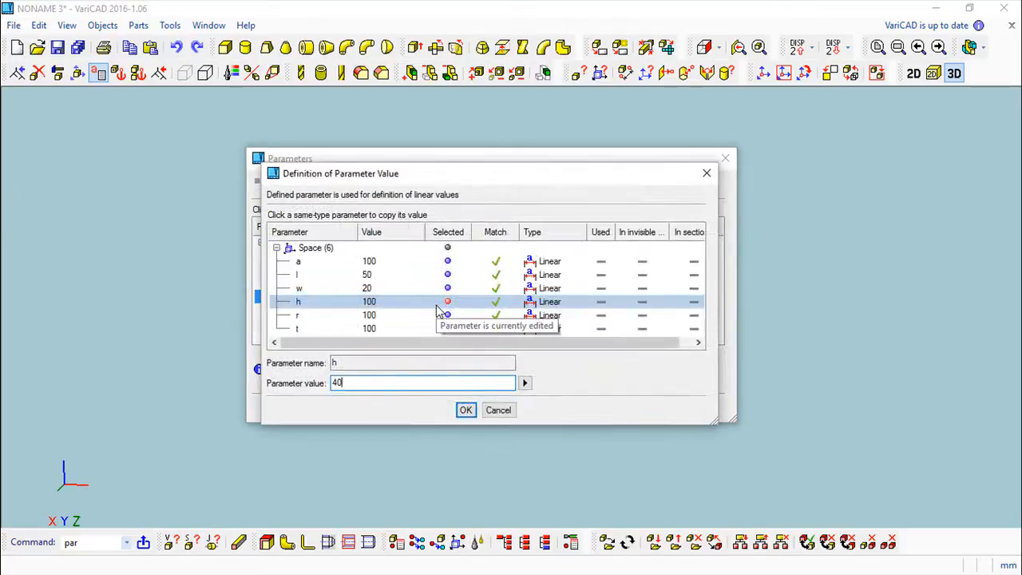
key("Return")
Change the value of parameter r to 5.
right_click(370, 310)
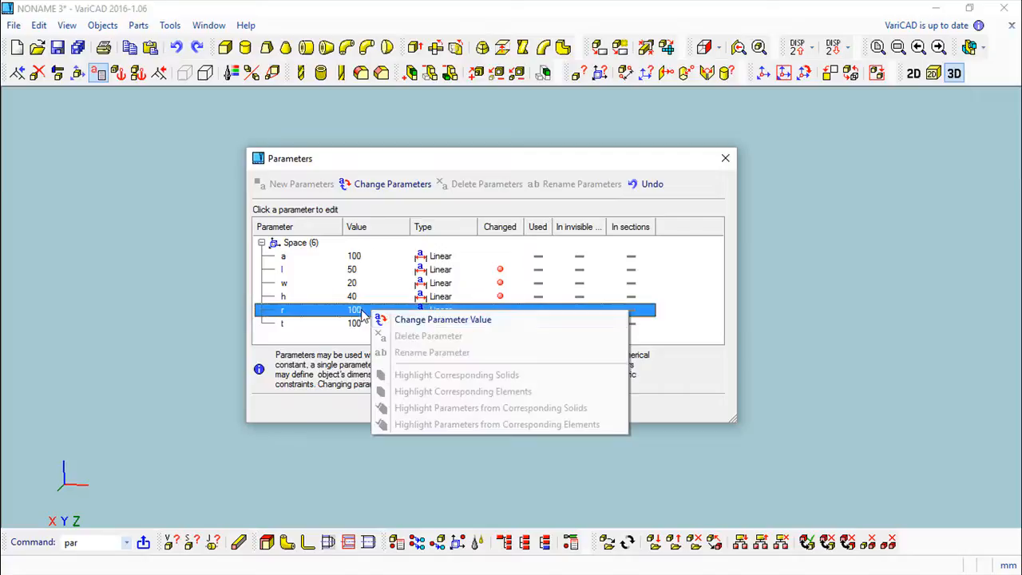
left_click(417, 320)
type("5")
key("Return")
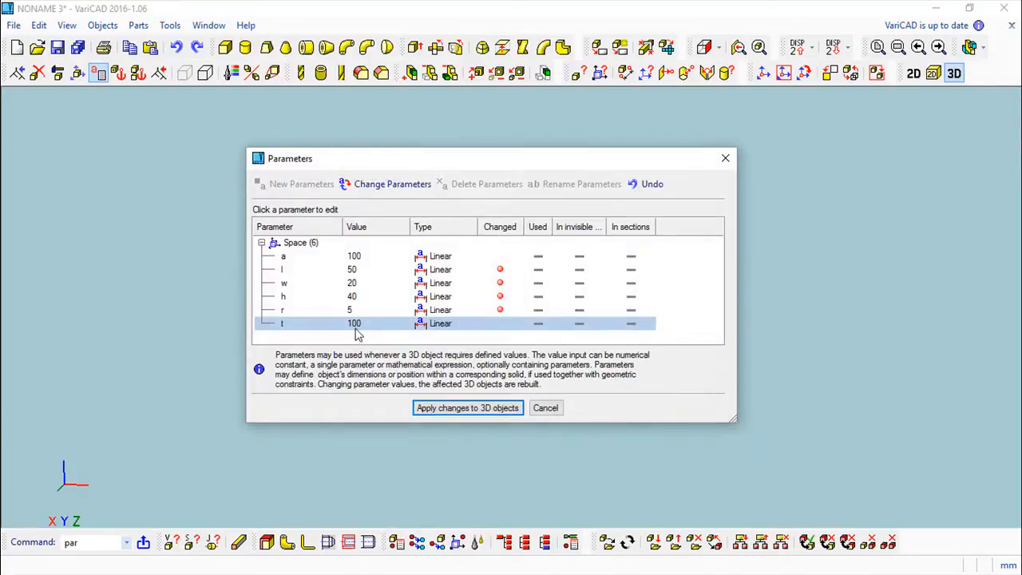
Change the value of parameter r to 3.
right_click(359, 310)
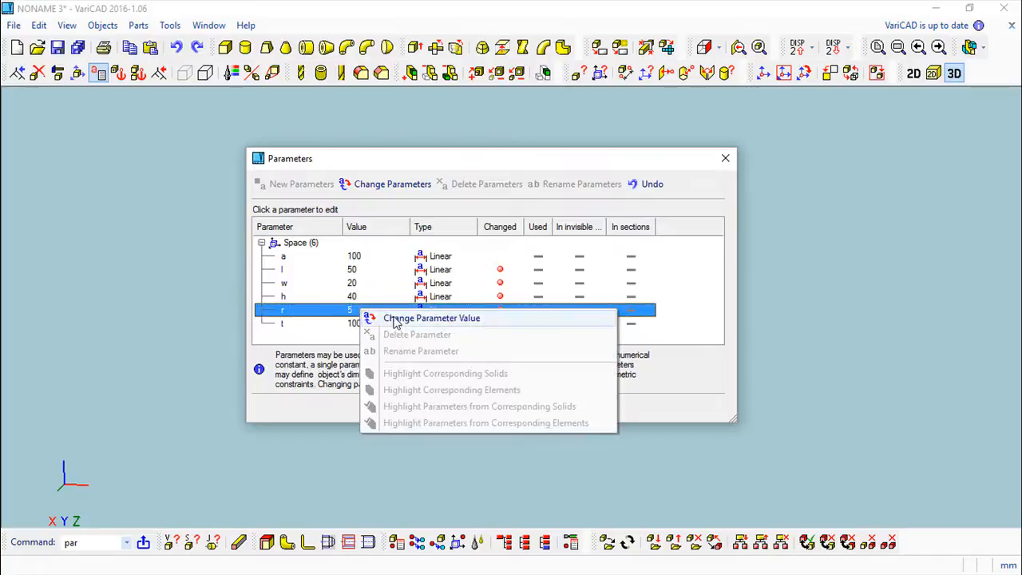
left_click(394, 320)
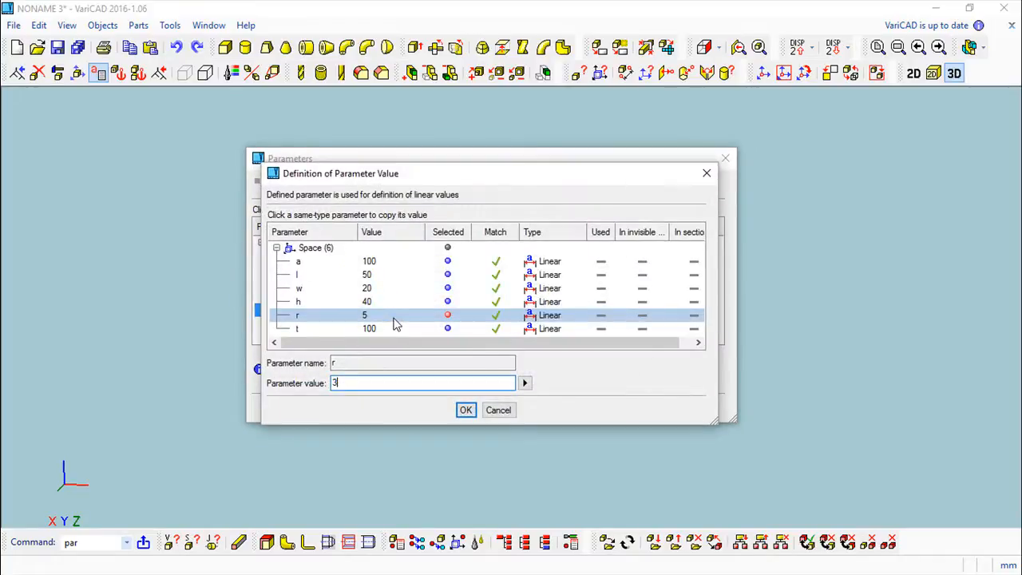
type("3")
key("Return")
Change the value of parameter t to 1 and apply the parameter changes to the 3D objects.
right_click(361, 324)
left_click(409, 336)
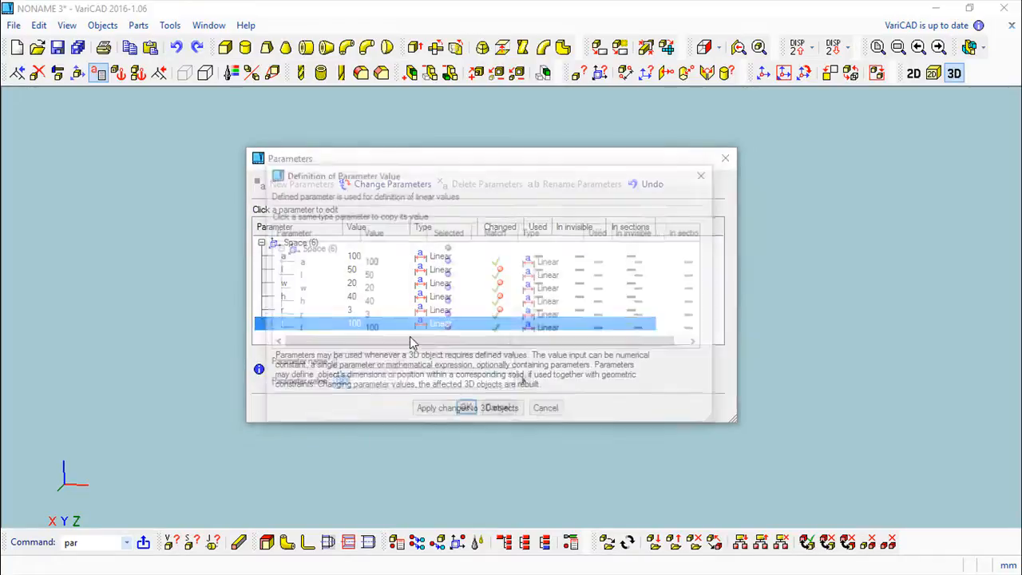
type("1")
key("Return")
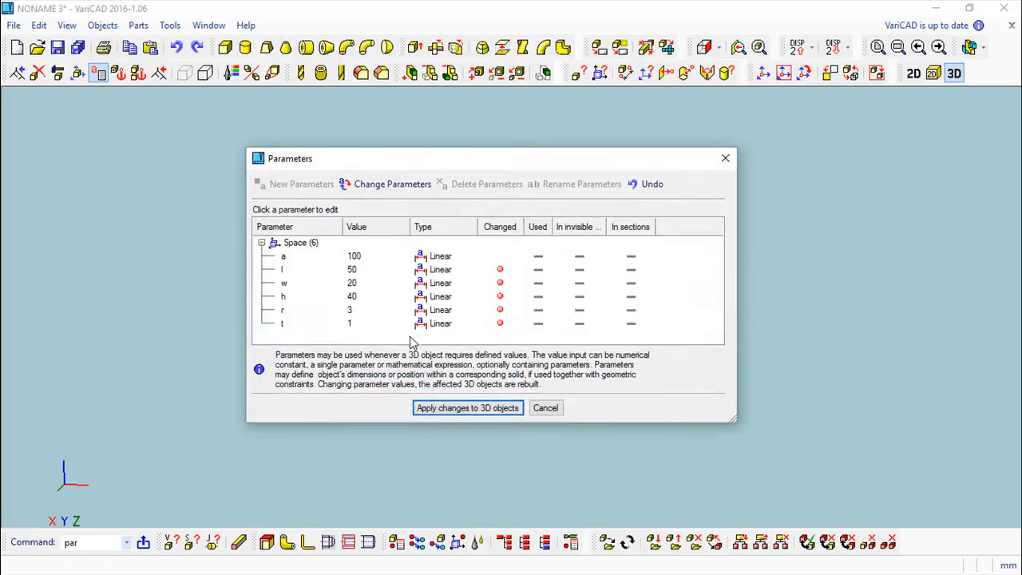
left_click(473, 408)
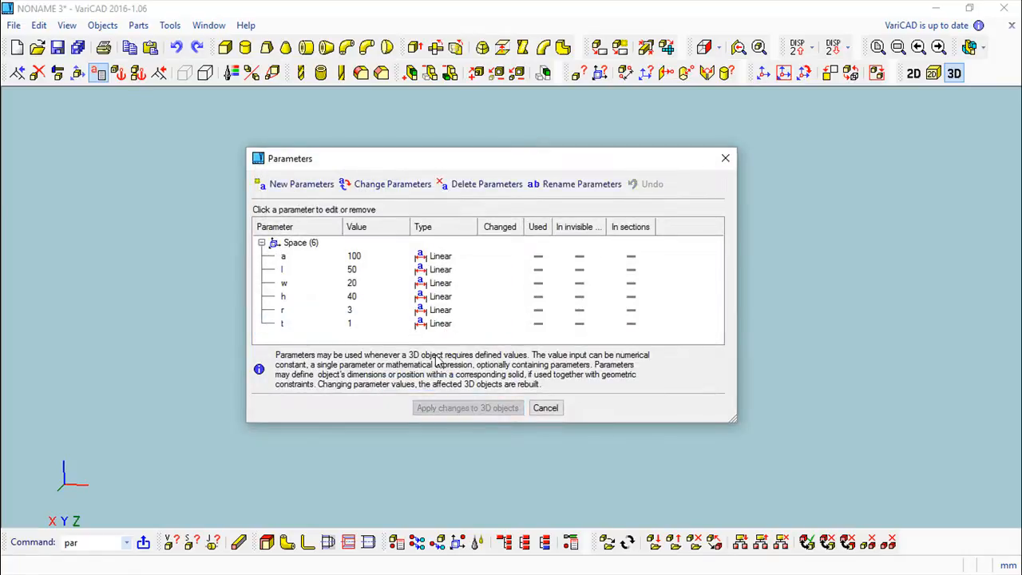
left_click(725, 159)
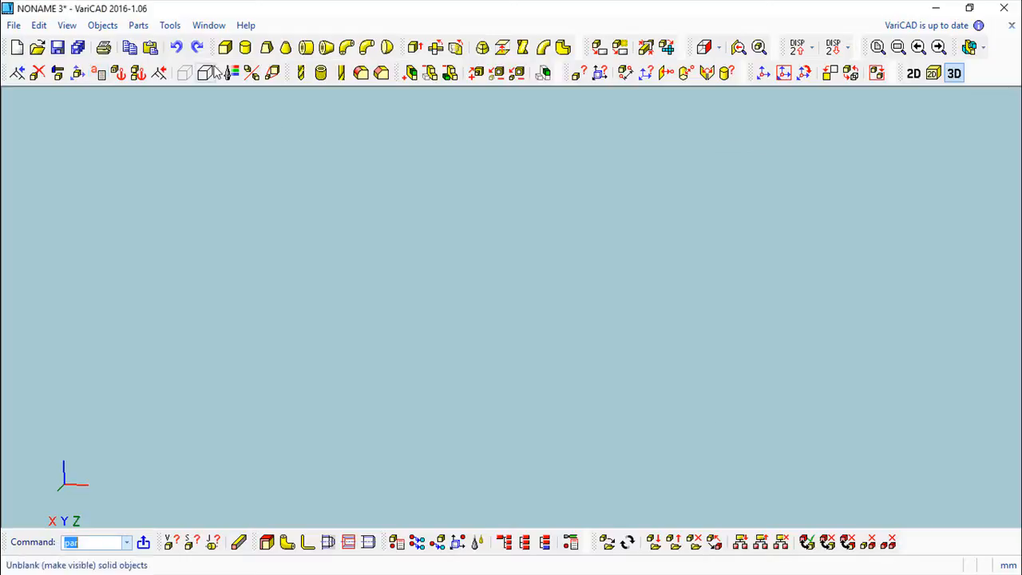
Start a new box solid and assign the defined parameter h to its height (z).
left_click(225, 47)
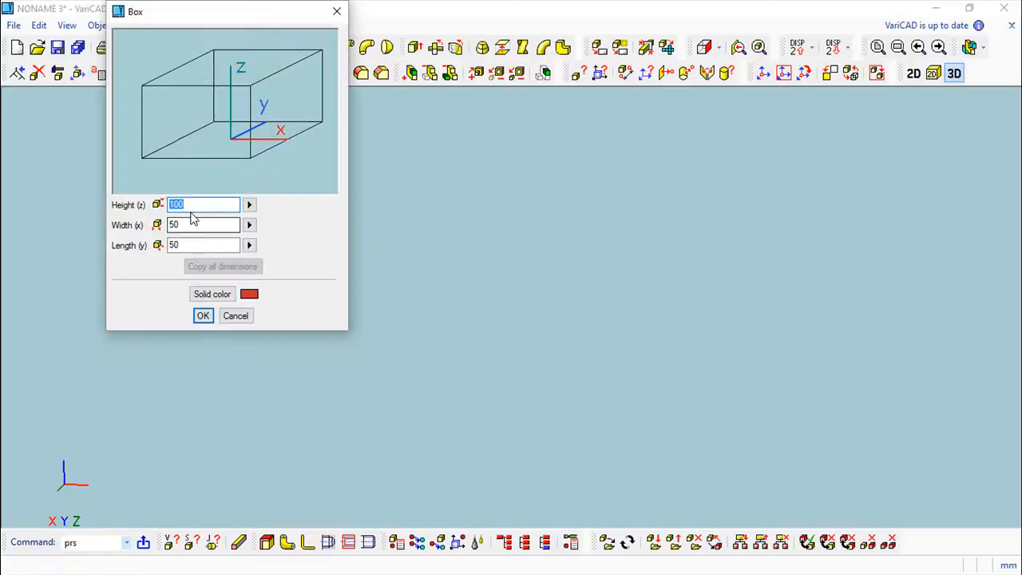
left_click(249, 205)
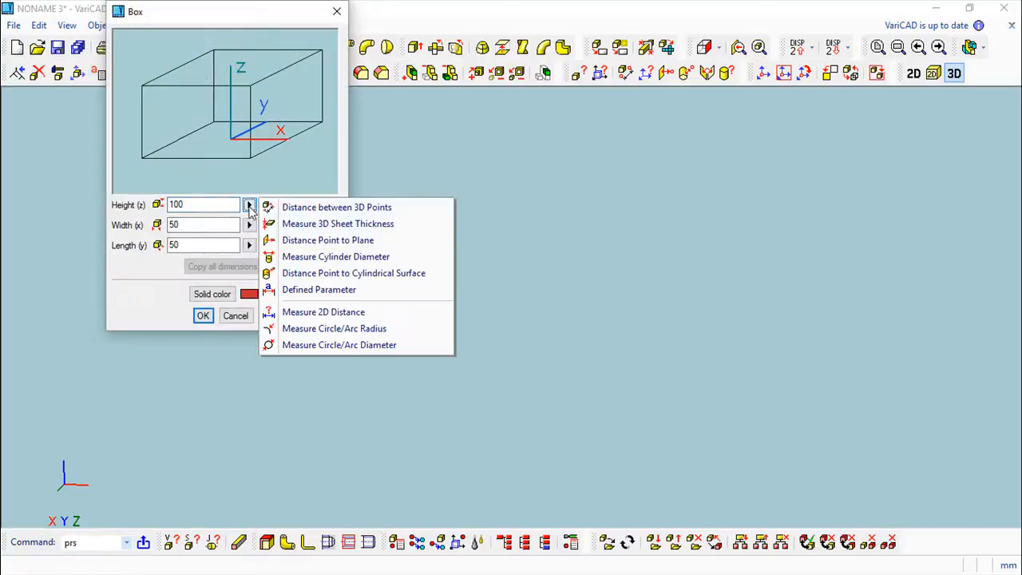
left_click(331, 290)
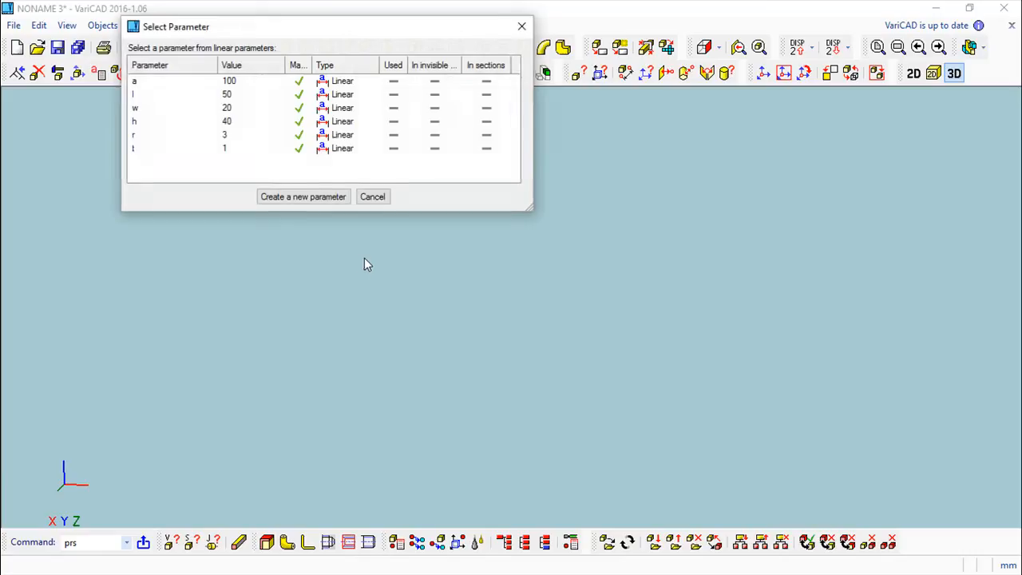
double_click(157, 124)
Assign the defined parameter w to the box's width (x).
left_click(249, 225)
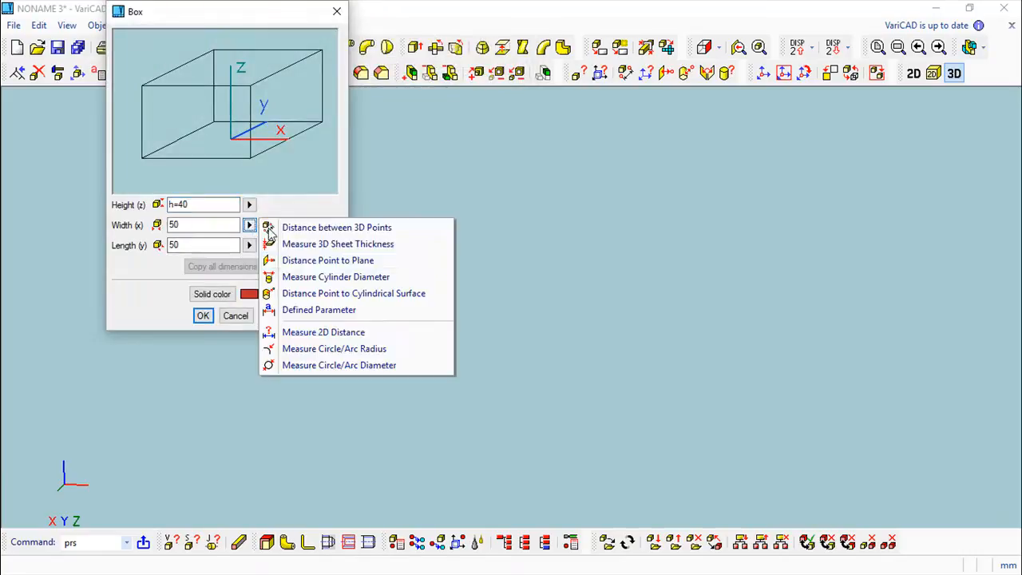
left_click(320, 310)
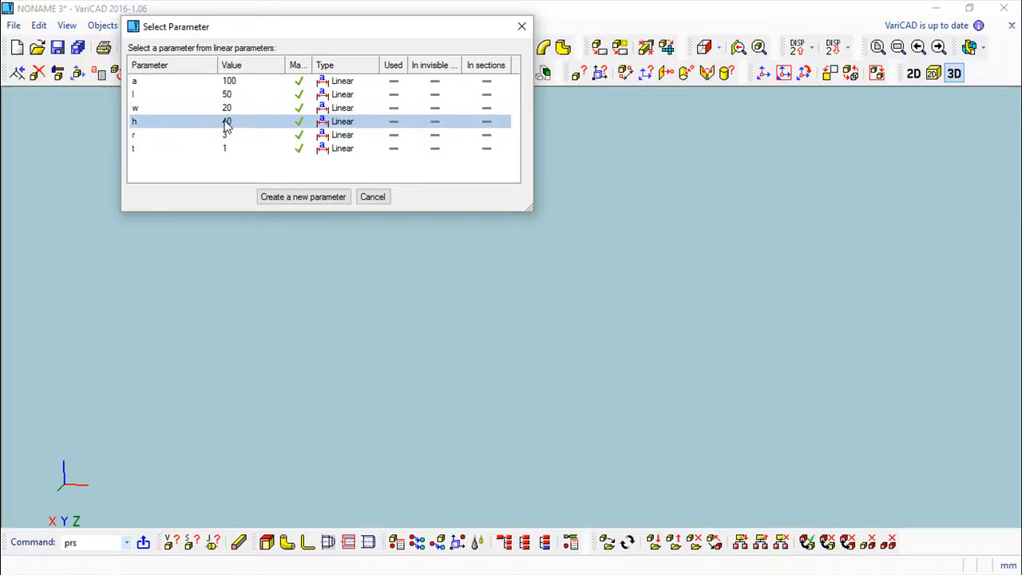
left_click_drag(270, 34, 372, 166)
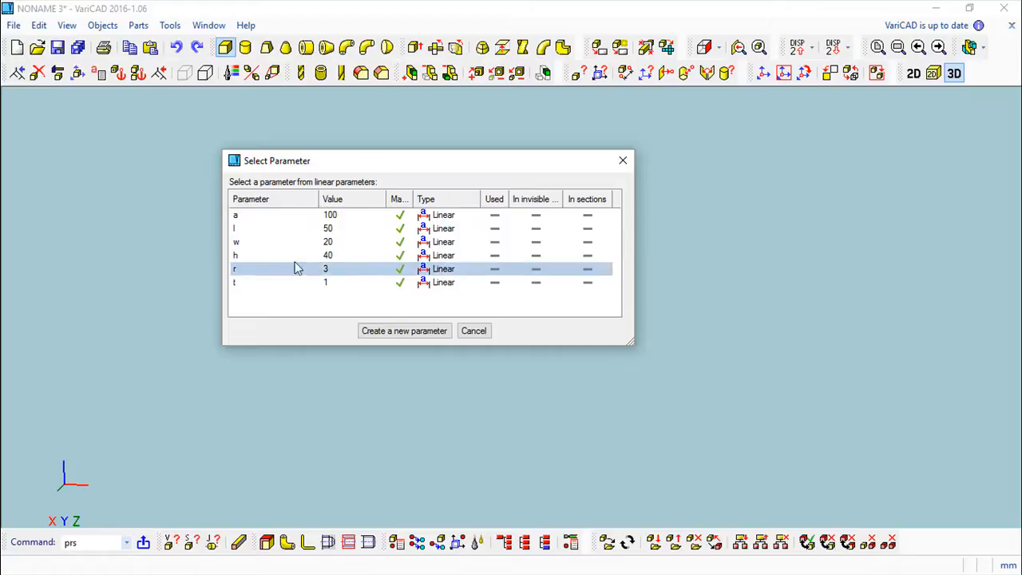
double_click(341, 241)
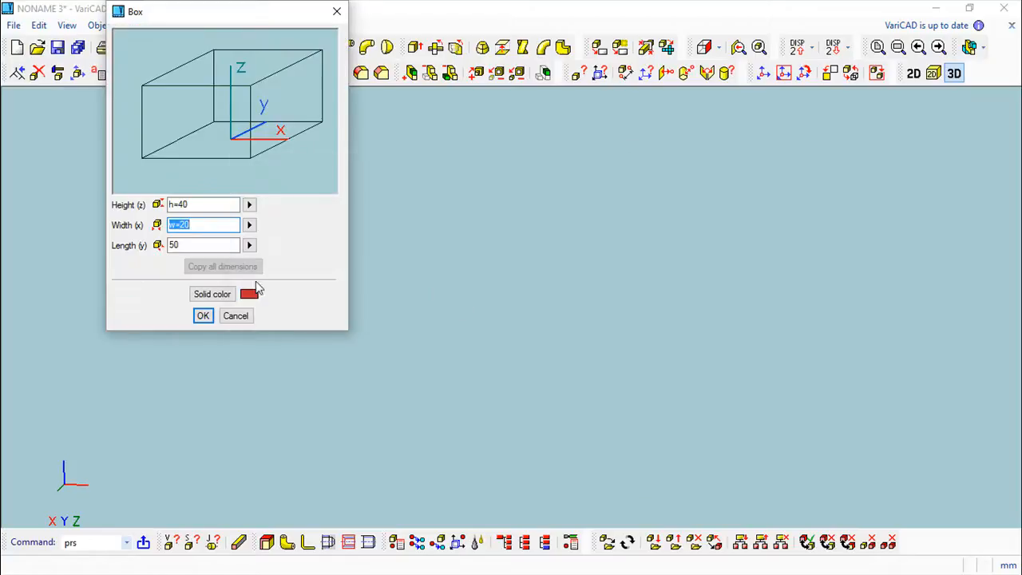
Assign the defined parameter l to the box's length (y).
left_click(190, 244)
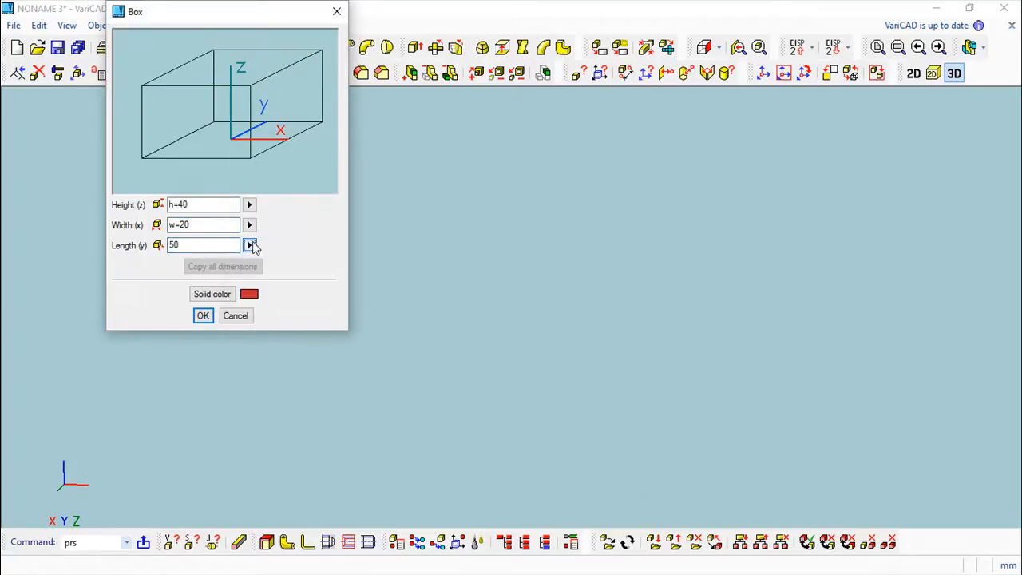
left_click(249, 245)
left_click(299, 329)
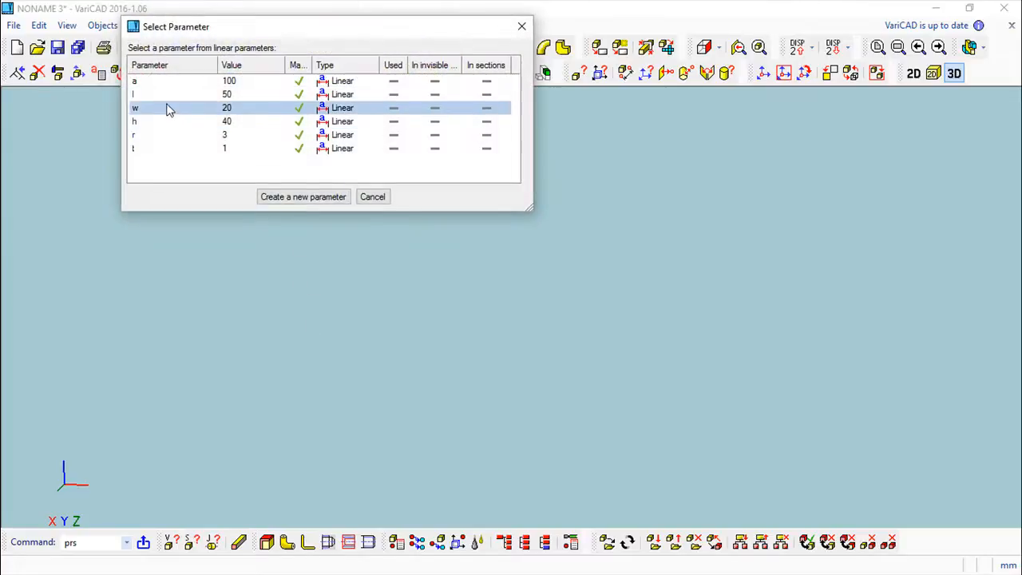
double_click(201, 94)
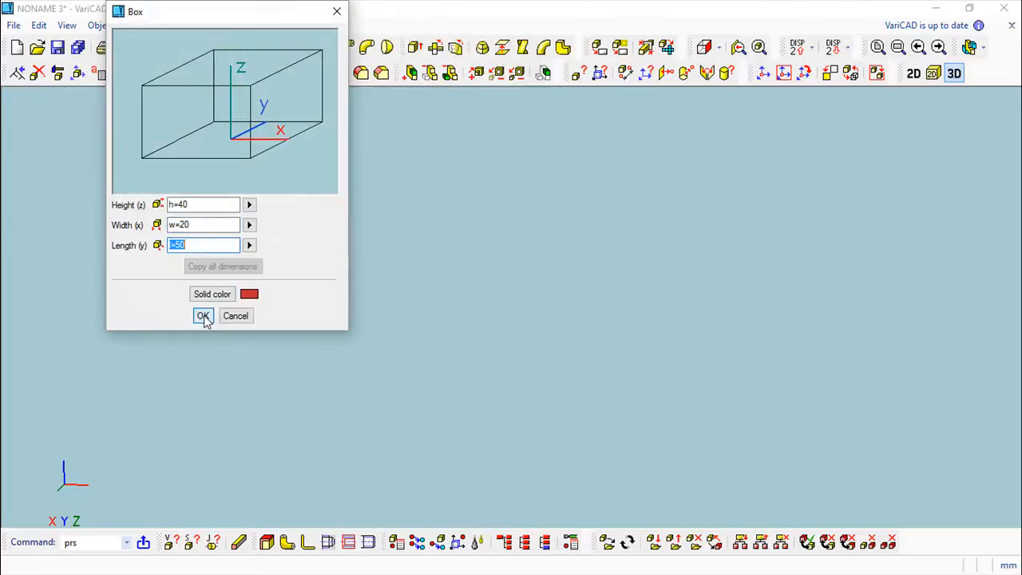